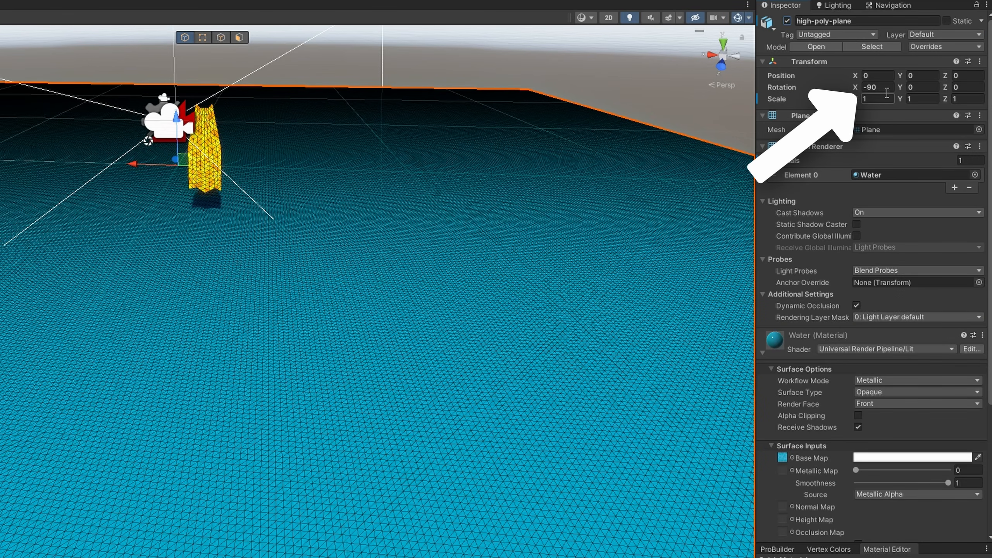
# Set the high-poly plane's X rotation to 0 and view the plane from above
pyautogui.click(883, 87)
pyautogui.write('0')
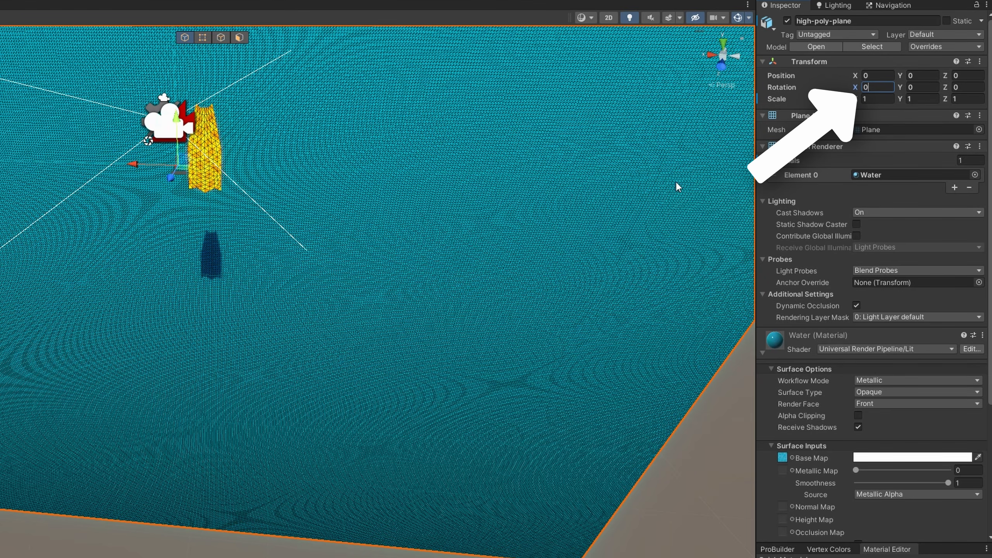
pyautogui.moveTo(504, 367)
pyautogui.mouseDown(button='right')
pyautogui.moveTo(525, 315)
pyautogui.moveTo(488, 263)
pyautogui.mouseUp(button='right')
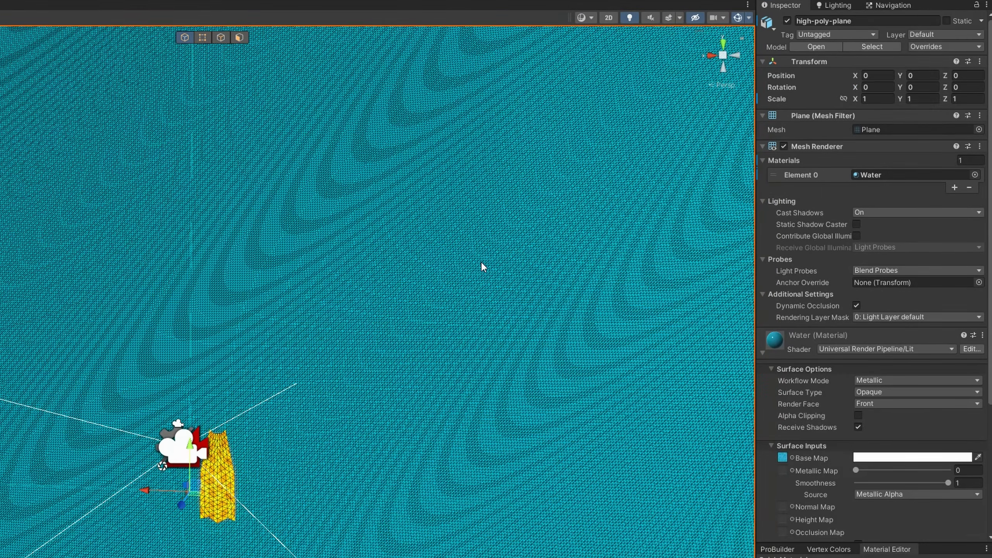
# Set the plane's X rotation back to -90
pyautogui.click(879, 88)
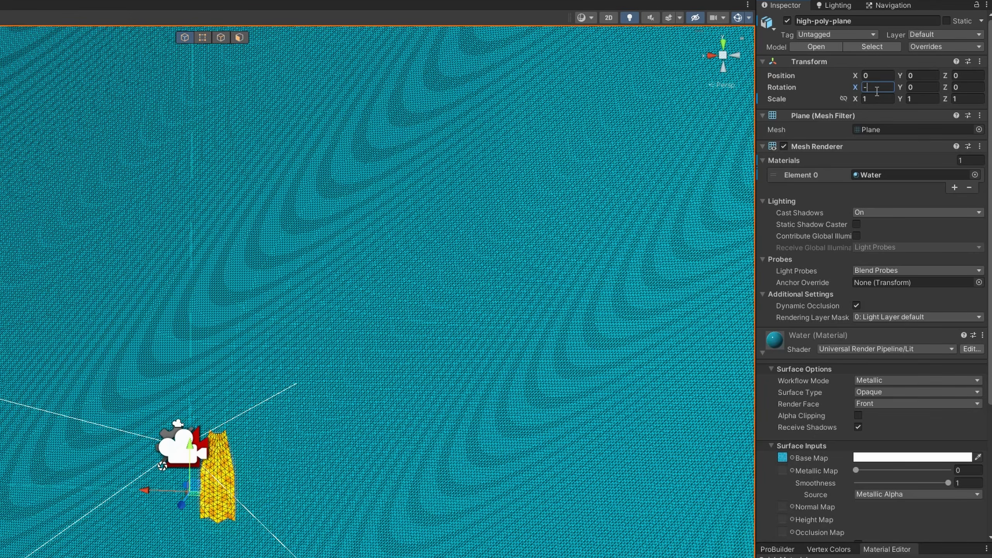
pyautogui.write('-90')
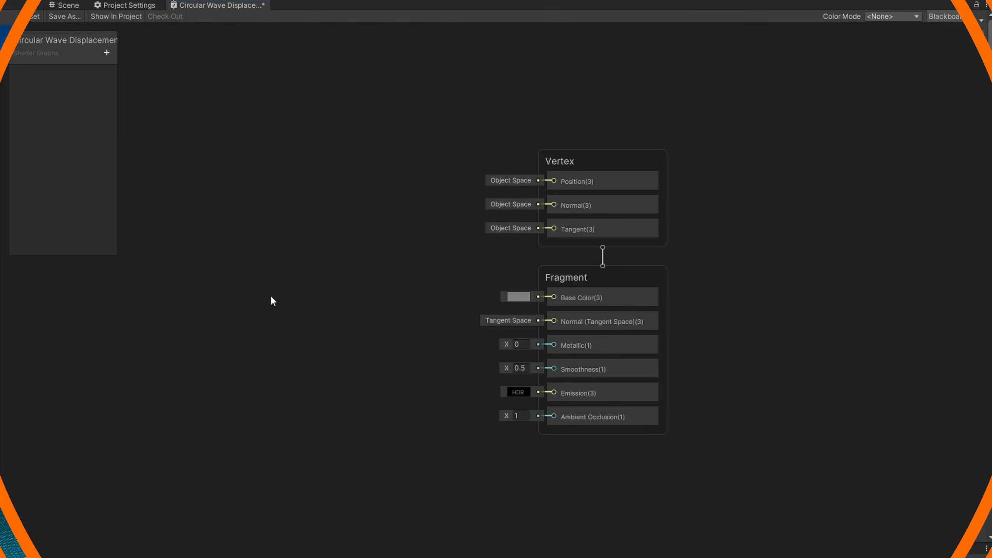
pyautogui.click(105, 50)
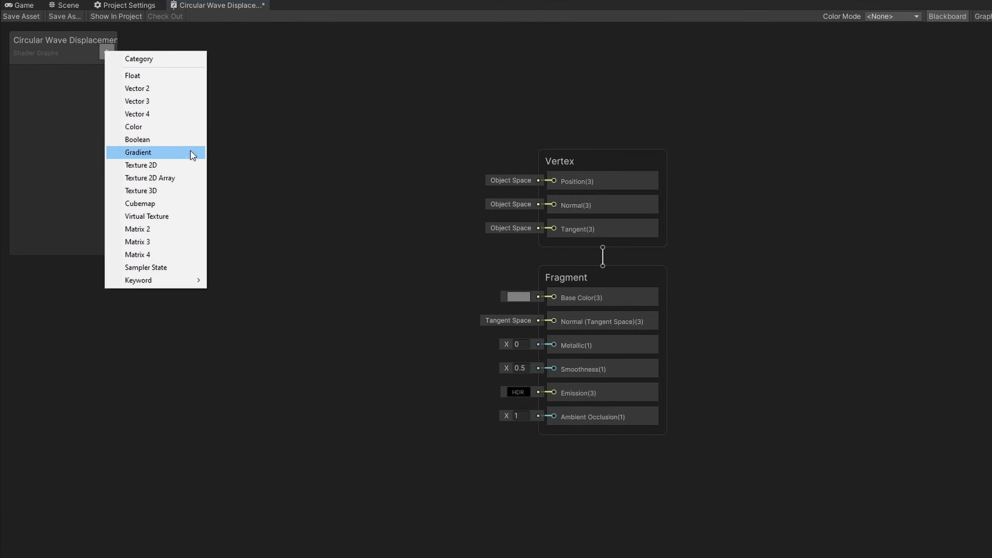
pyautogui.click(177, 159)
pyautogui.write('Main Tex')
pyautogui.press('Return')
pyautogui.click(47, 76)
pyautogui.press('Delete')
# Add a Texture 2D property named BaseMap to the shader graph's blackboard
pyautogui.click(112, 49)
pyautogui.click(178, 163)
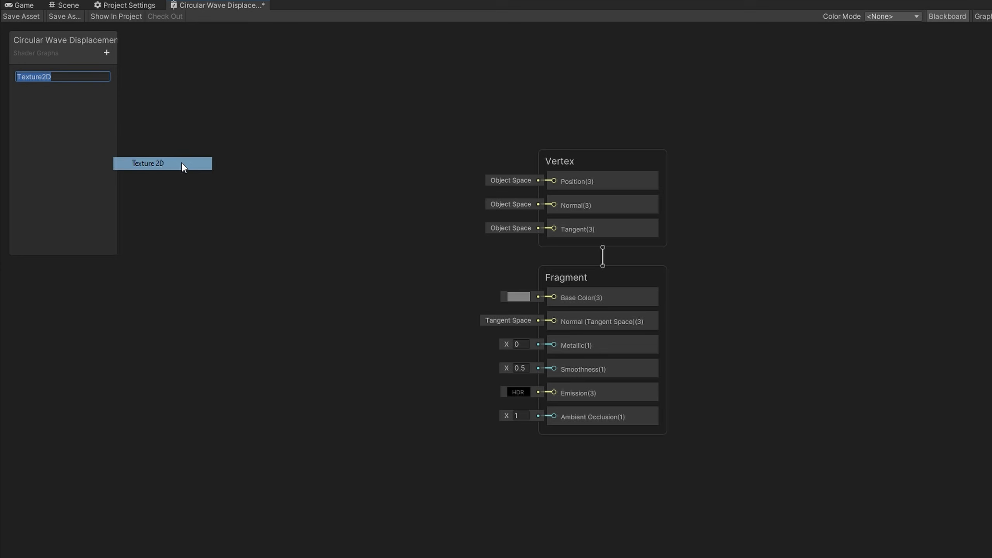
pyautogui.write('BaseMap')
pyautogui.press('Return')
# Add a Color property named BaseColor to the blackboard
pyautogui.click(106, 53)
pyautogui.click(140, 132)
pyautogui.write('BaseColor')
pyautogui.press('Return')
# Place the BaseMap property in the graph and feed it into a new Sample Texture 2D node
pyautogui.moveTo(39, 75); pyautogui.dragTo(181, 387)
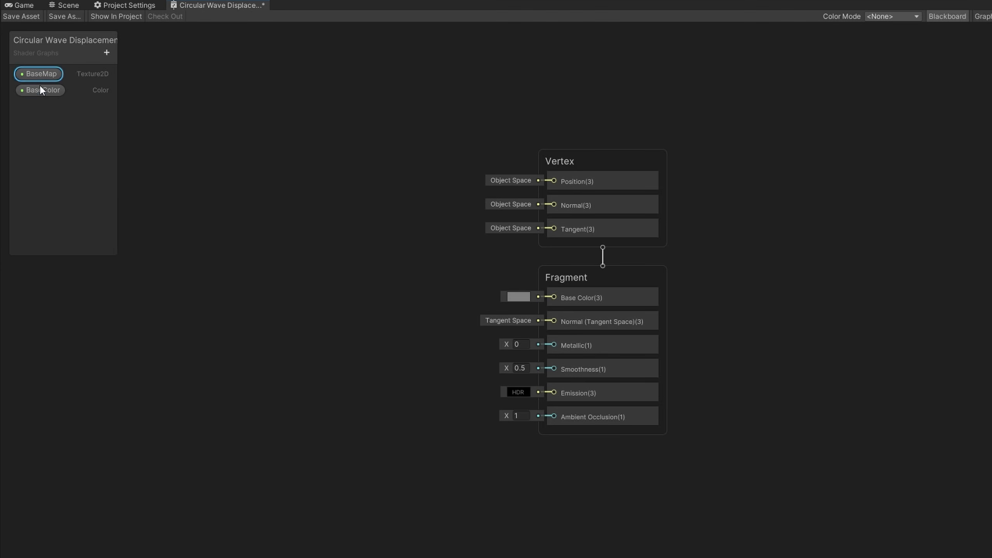
pyautogui.moveTo(242, 395); pyautogui.dragTo(262, 392)
pyautogui.write('sa')
pyautogui.press('Return')
# Multiply the sampled RGBA by the BaseColor property and connect the result to the Fragment Base Color
pyautogui.moveTo(360, 408); pyautogui.dragTo(387, 379)
pyautogui.write('m')
pyautogui.press('Down')
pyautogui.press('Return')
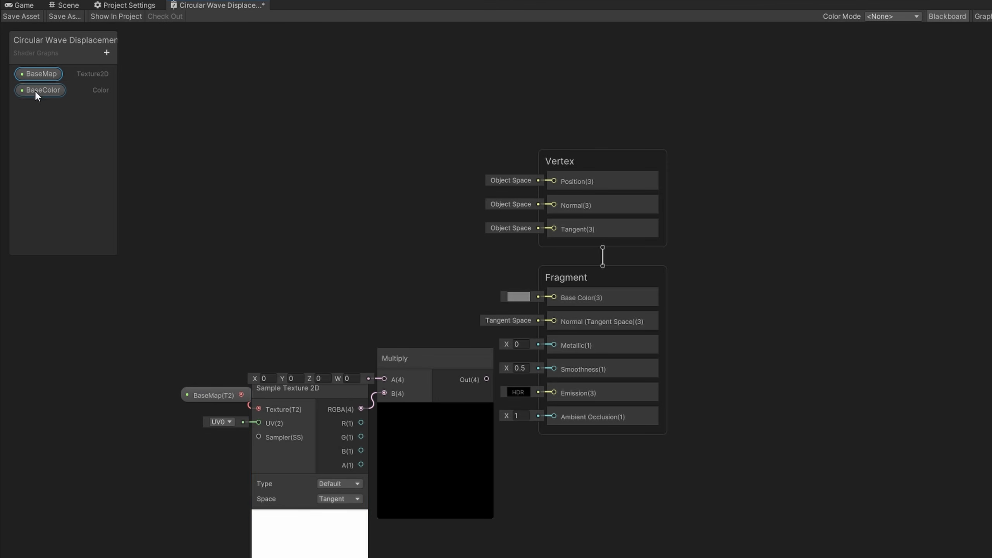
pyautogui.moveTo(36, 93); pyautogui.dragTo(309, 330)
pyautogui.moveTo(369, 337); pyautogui.dragTo(402, 354)
pyautogui.moveTo(483, 373); pyautogui.dragTo(555, 296)
# Hide the previews and unused ports of the texture and Multiply nodes and arrange them neatly
pyautogui.click(431, 405)
pyautogui.click(361, 387)
pyautogui.click(362, 389)
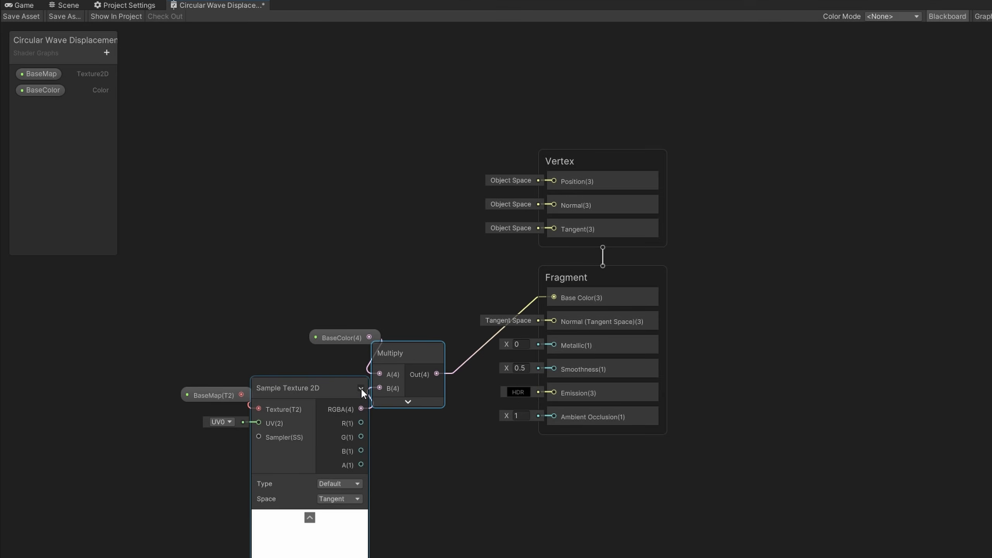
pyautogui.click(362, 389)
pyautogui.click(310, 462)
pyautogui.moveTo(318, 383); pyautogui.dragTo(325, 359)
pyautogui.moveTo(342, 340); pyautogui.dragTo(318, 346)
pyautogui.moveTo(229, 396); pyautogui.dragTo(223, 386)
pyautogui.moveTo(229, 331); pyautogui.dragTo(394, 386)
pyautogui.moveTo(394, 386); pyautogui.dragTo(447, 383)
pyautogui.click(264, 343)
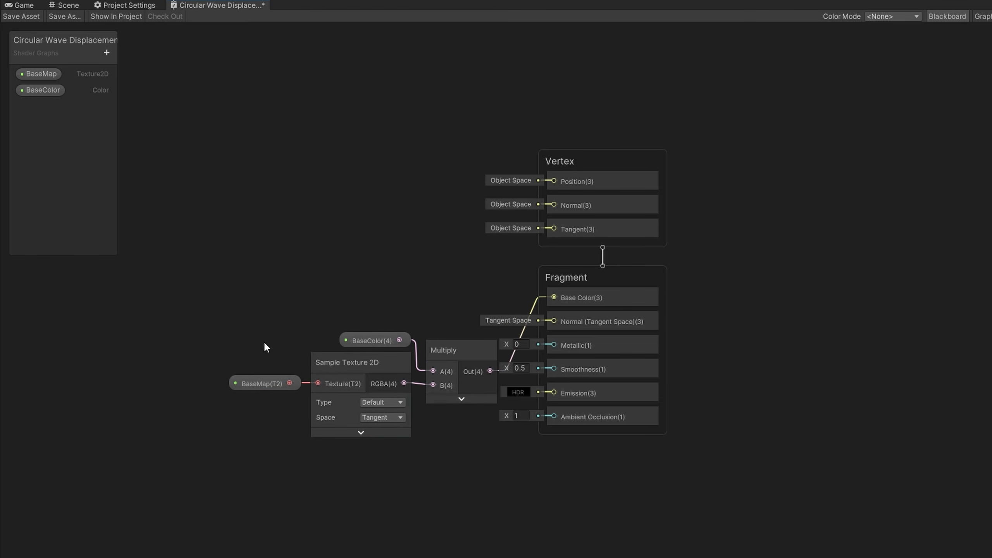
# Add a Float property named Frequency and review its settings in the Graph Inspector
pyautogui.click(107, 52)
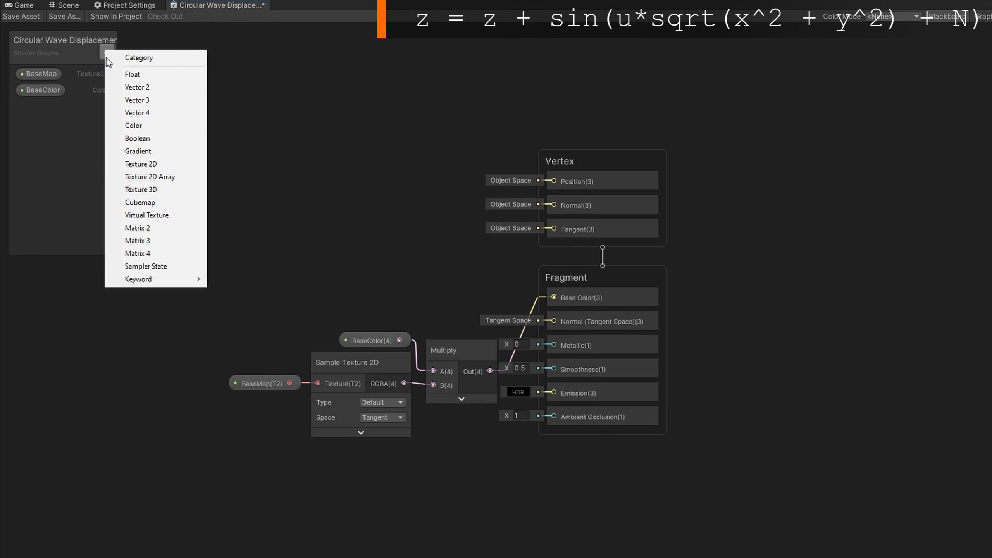
pyautogui.click(113, 69)
pyautogui.write('Frequency')
pyautogui.press('Return')
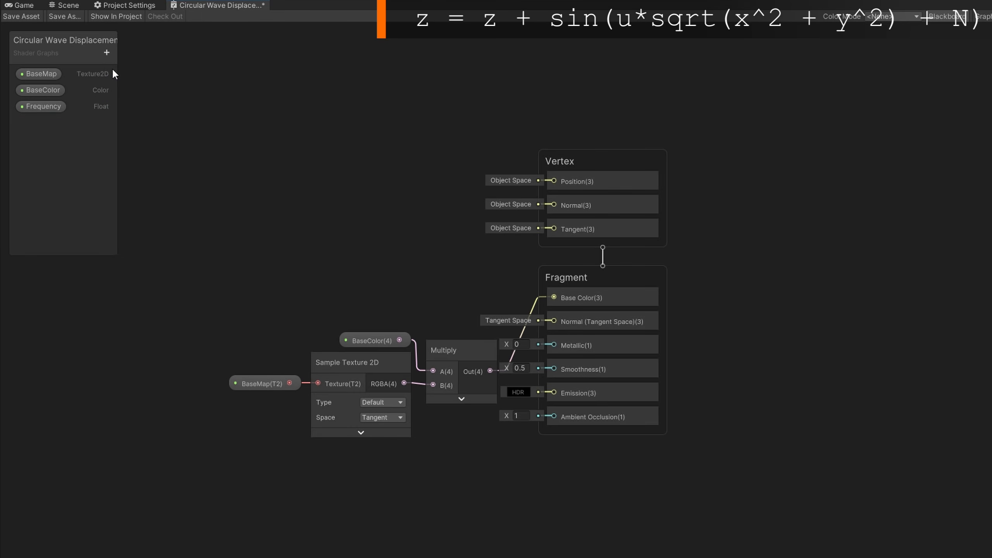
pyautogui.click(36, 108)
pyautogui.click(983, 17)
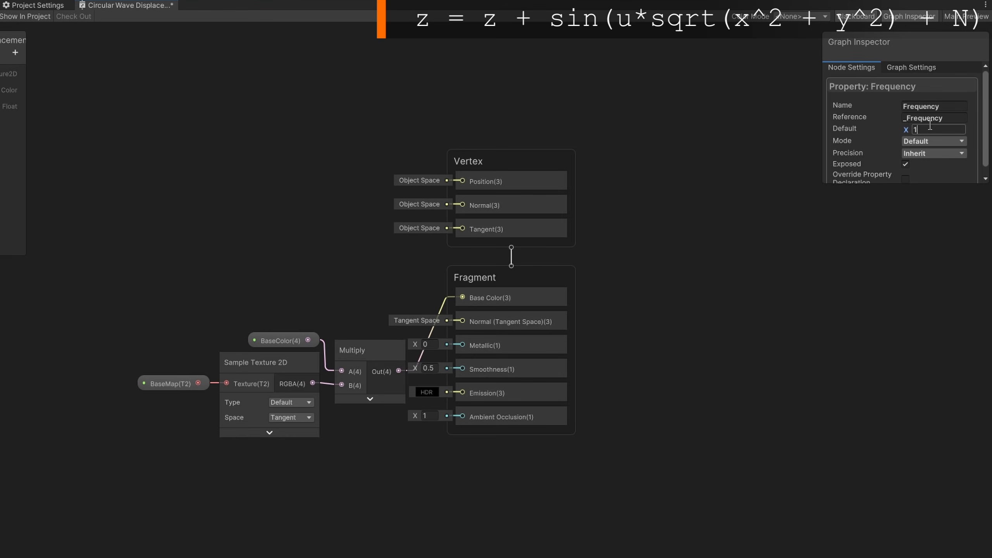
pyautogui.click(907, 16)
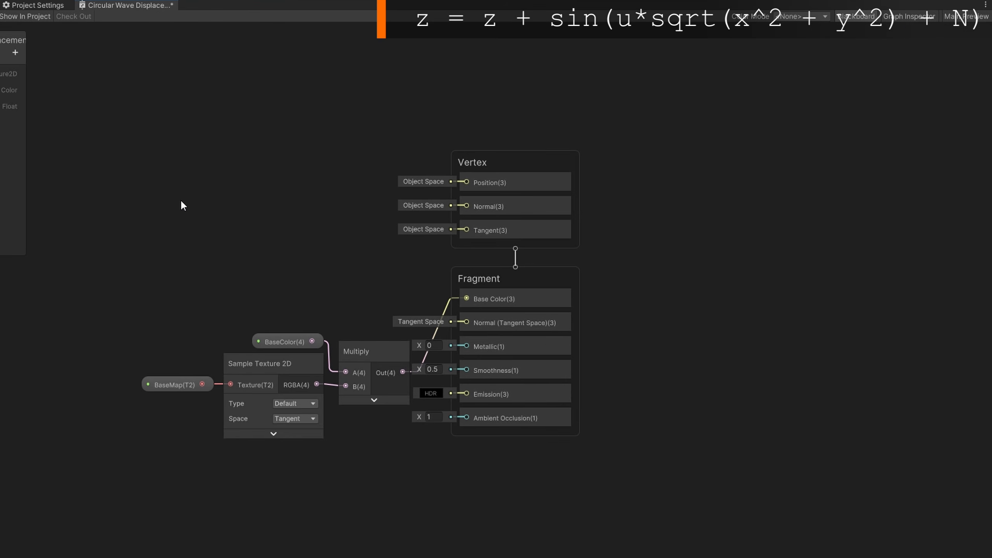
# Create a Position node set to Object space and hide its preview
pyautogui.moveTo(181, 201); pyautogui.dragTo(595, 391, button='middle')
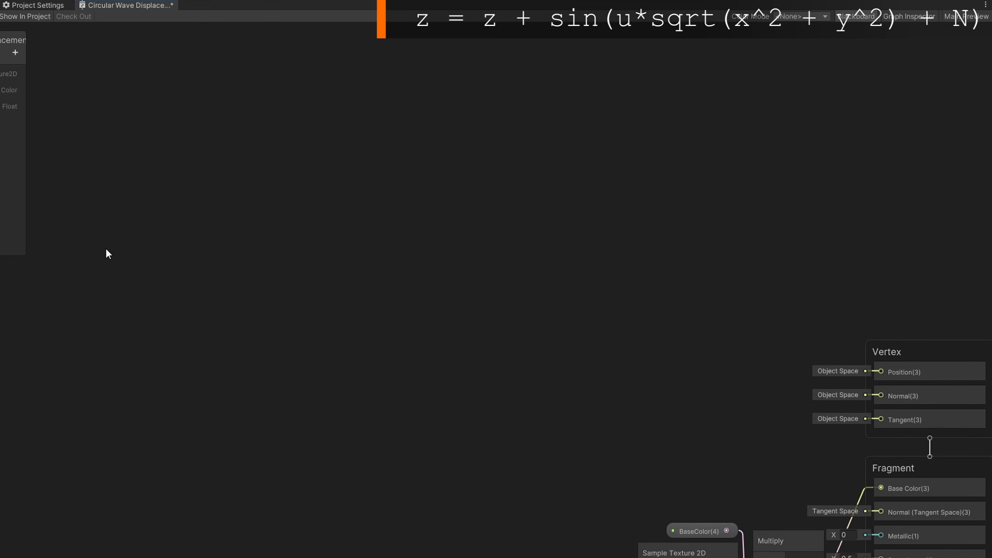
pyautogui.press('space')
pyautogui.write('po')
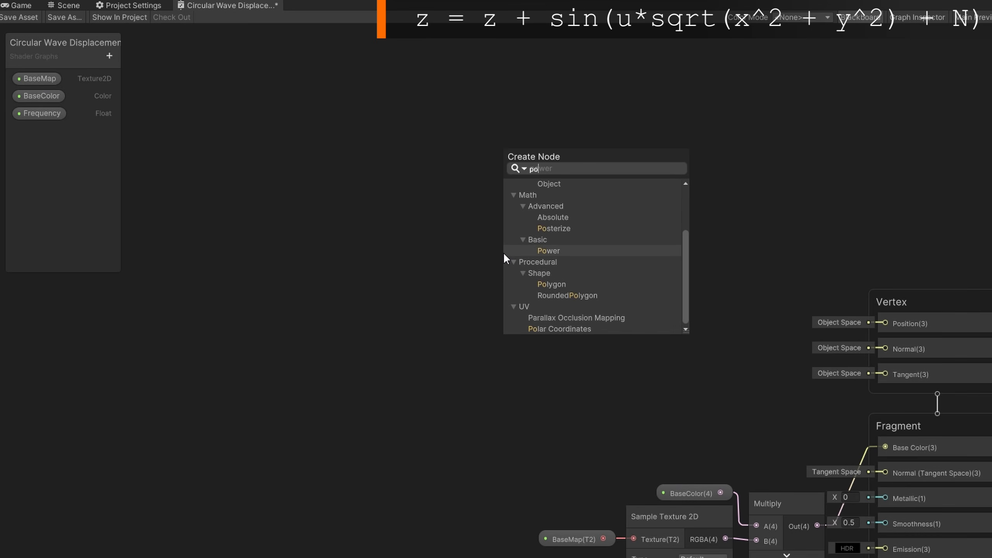
pyautogui.write('sition')
pyautogui.press('Return')
pyautogui.click(586, 325)
pyautogui.click(594, 335)
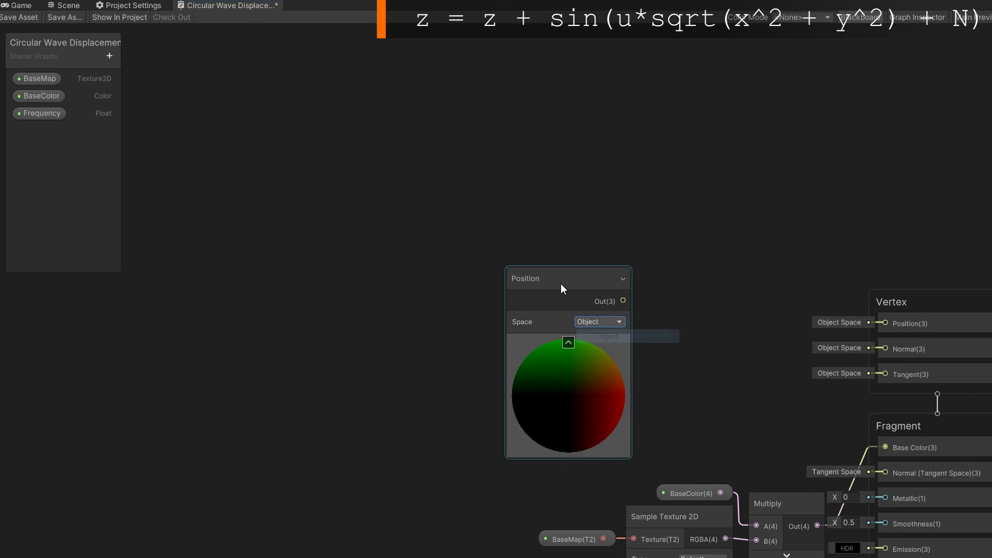
pyautogui.moveTo(561, 282); pyautogui.dragTo(180, 241)
pyautogui.click(185, 303)
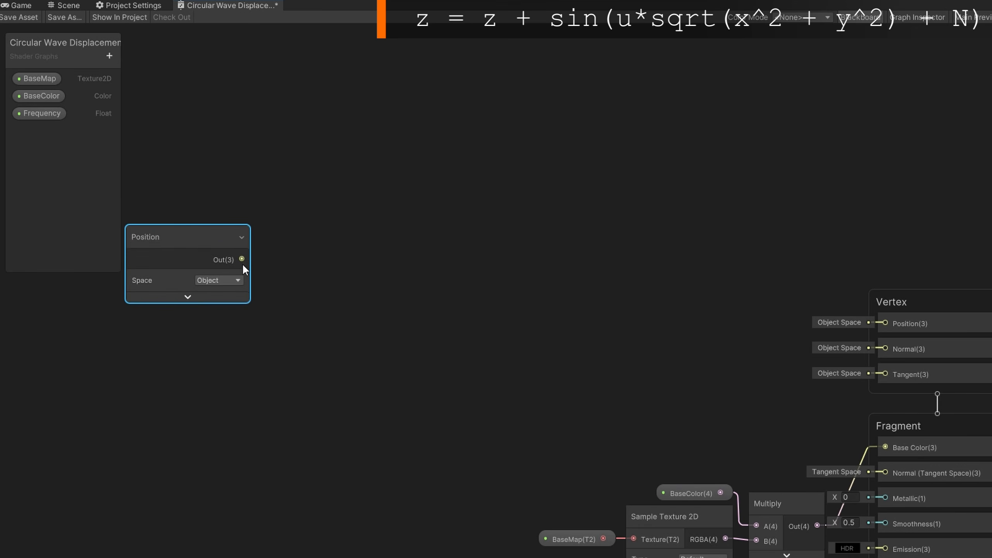
# Feed the Position output into a new Split node
pyautogui.moveTo(243, 260); pyautogui.dragTo(283, 258)
pyautogui.write('split')
pyautogui.press('Return')
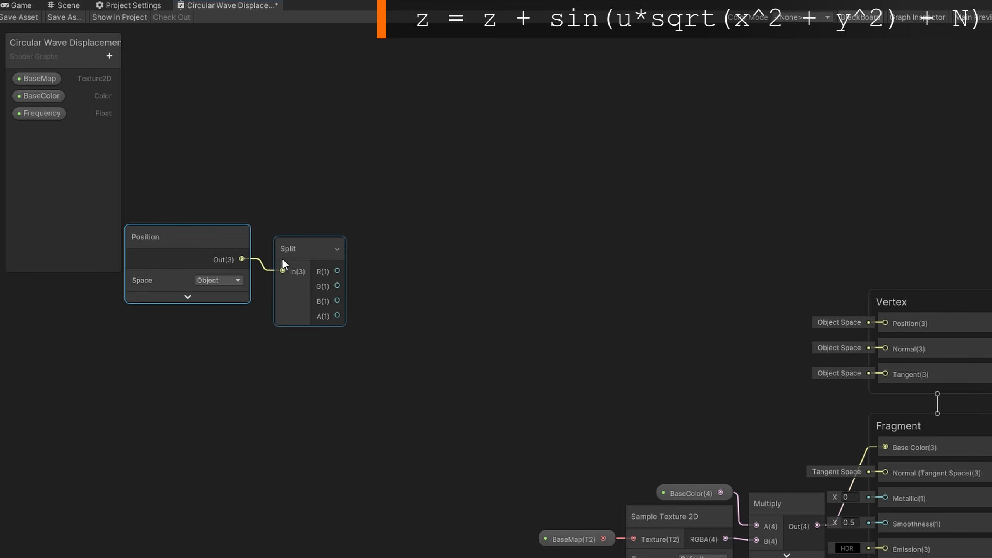
# Square the Split's R component with a Power node and hide its preview
pyautogui.moveTo(337, 271); pyautogui.dragTo(368, 101)
pyautogui.write('p')
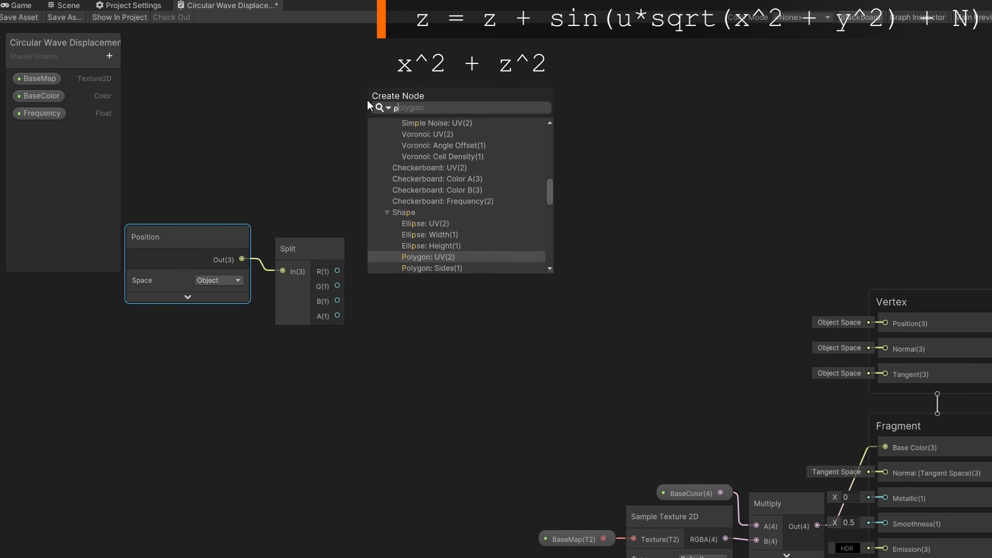
pyautogui.write('ow')
pyautogui.press('Return')
pyautogui.click(425, 143)
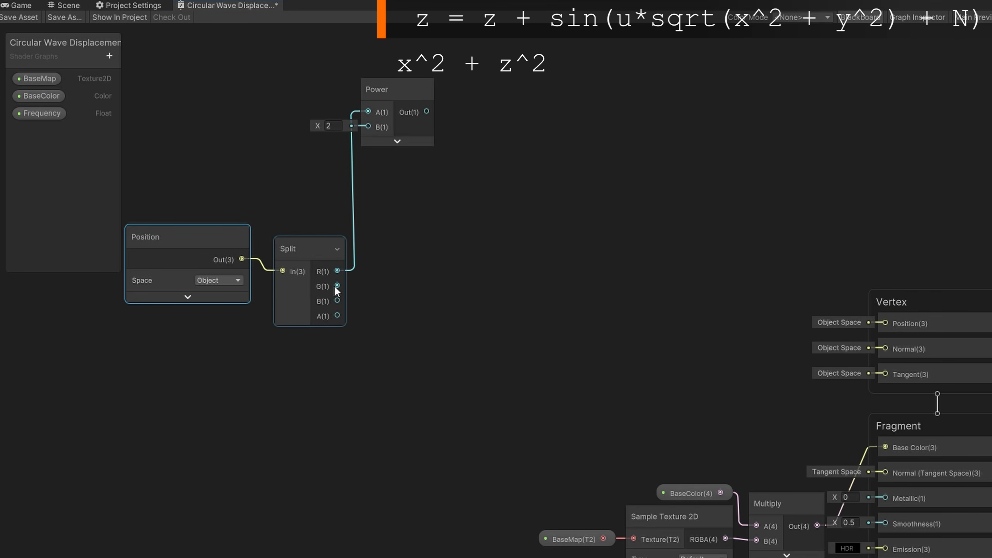
# Square the Split's G component with a second Power node and align both Power nodes
pyautogui.moveTo(336, 286); pyautogui.dragTo(371, 165)
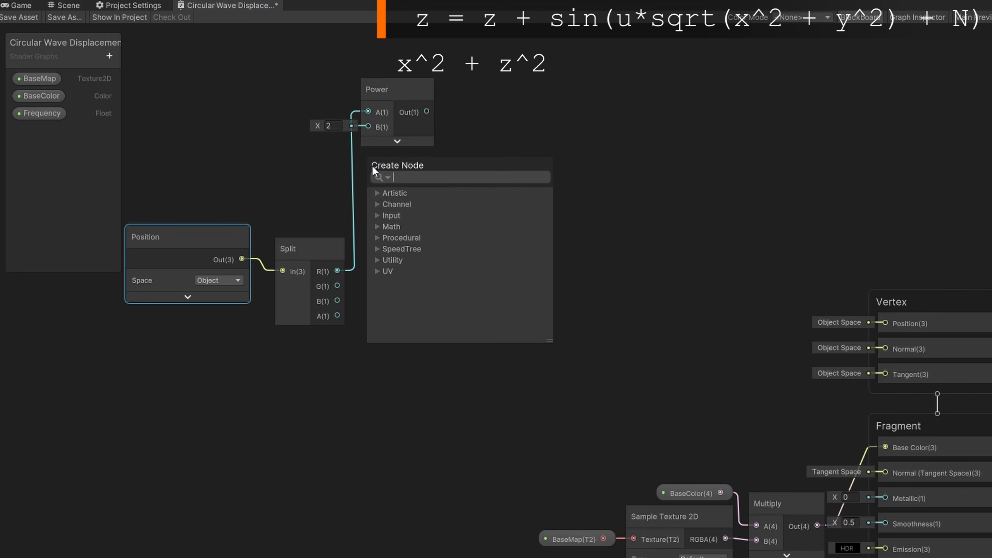
pyautogui.write('pow')
pyautogui.press('Return')
pyautogui.click(410, 199)
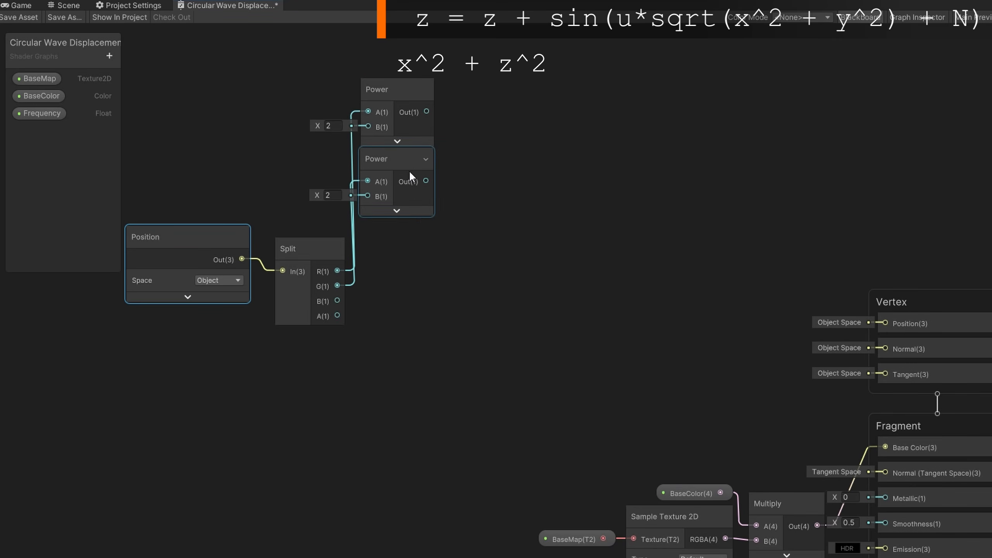
pyautogui.moveTo(389, 91); pyautogui.dragTo(401, 87)
pyautogui.moveTo(378, 158); pyautogui.dragTo(389, 157)
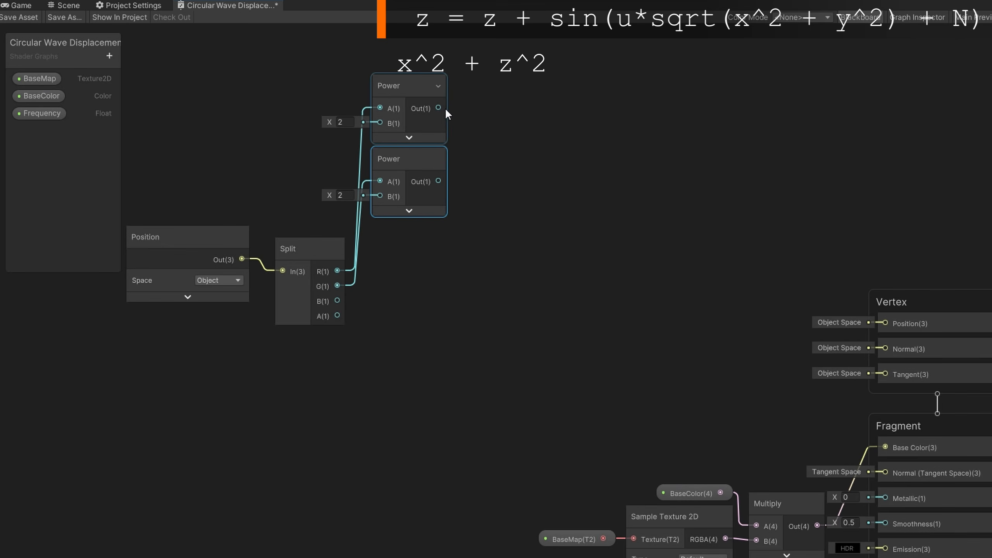
# Sum the two Power outputs with an Add node and hide its preview
pyautogui.moveTo(439, 108); pyautogui.dragTo(474, 125)
pyautogui.write('add')
pyautogui.press('Return')
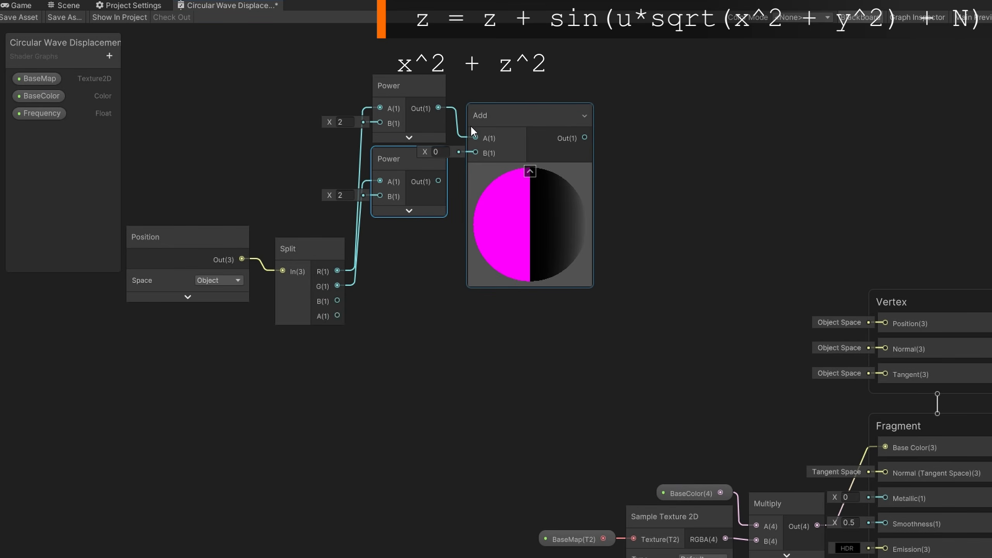
pyautogui.moveTo(438, 181); pyautogui.dragTo(476, 152)
pyautogui.click(530, 172)
# Take the square root of the Add output with a Square Root node
pyautogui.moveTo(533, 138); pyautogui.dragTo(654, 133)
pyautogui.write('sqrt')
pyautogui.press('Return')
pyautogui.click(635, 173)
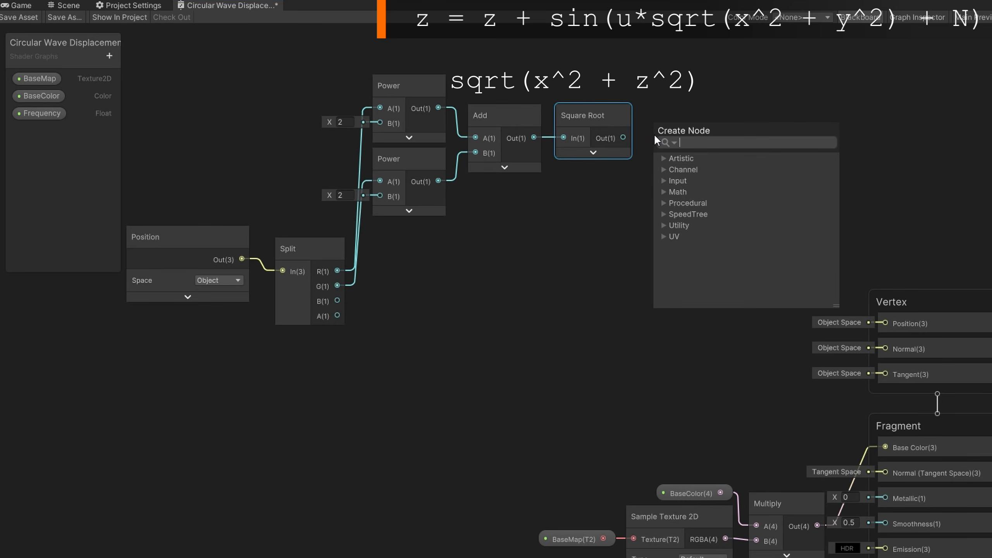
# Multiply the square root by the Frequency property and rearrange the node chain
pyautogui.write('multi')
pyautogui.press('Return')
pyautogui.moveTo(39, 113); pyautogui.dragTo(684, 100)
pyautogui.click(709, 162)
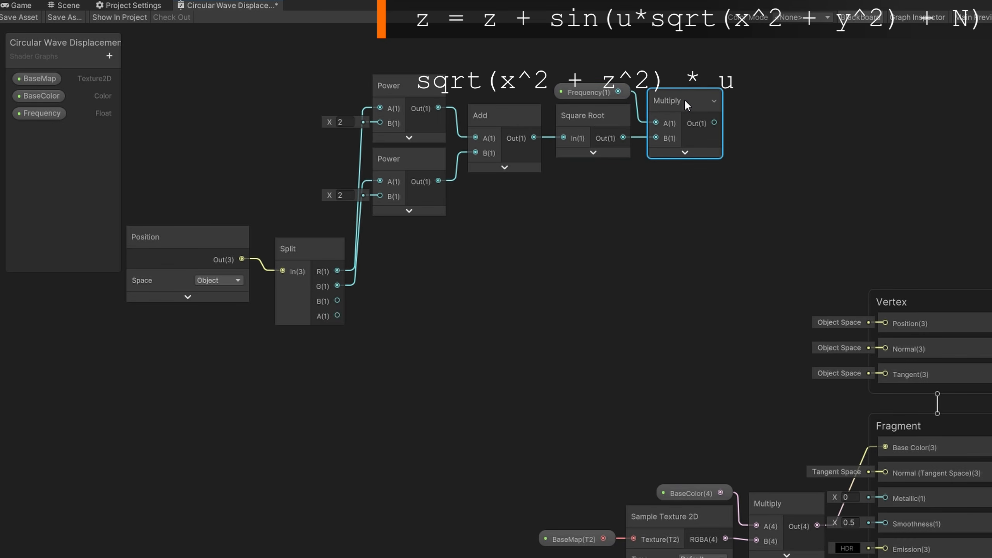
pyautogui.moveTo(410, 52); pyautogui.dragTo(411, 51)
pyautogui.moveTo(413, 89); pyautogui.dragTo(417, 179)
pyautogui.click(370, 132)
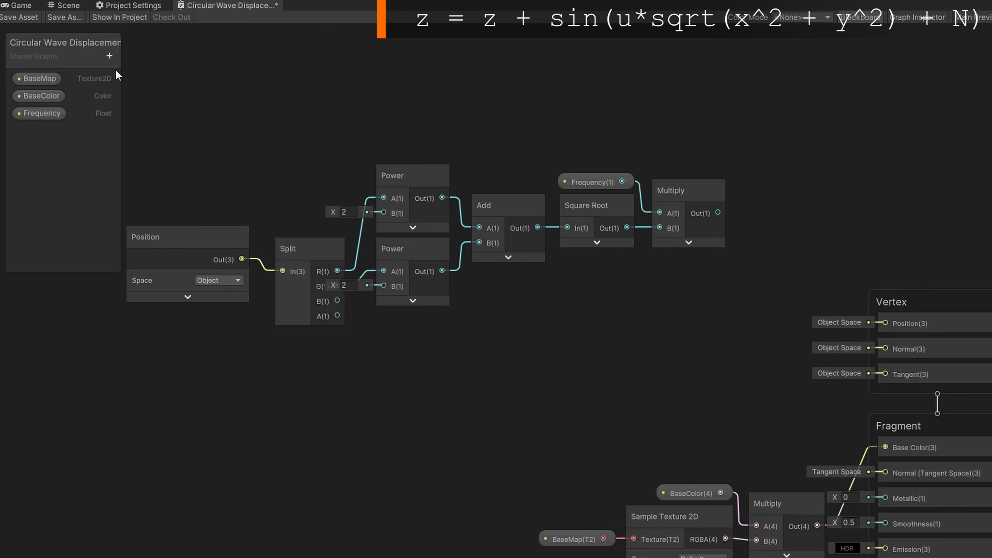
# Add a Float property named Speed with a default value of 1
pyautogui.click(109, 56)
pyautogui.click(143, 79)
pyautogui.write('Speed')
pyautogui.press('Return')
pyautogui.click(35, 131)
pyautogui.click(917, 17)
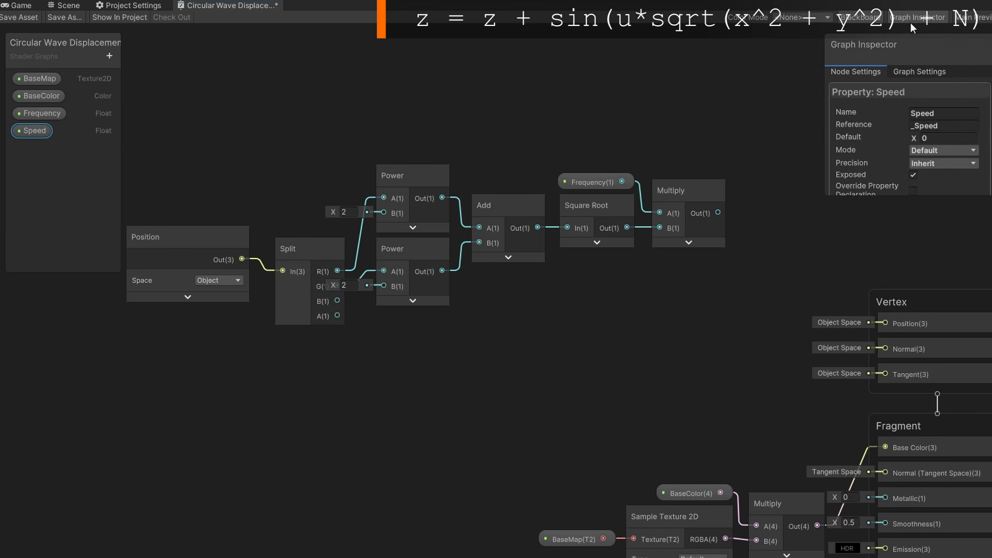
pyautogui.click(942, 138)
pyautogui.click(922, 30)
# Multiply the Speed property by the Time output of a new Time node
pyautogui.moveTo(39, 139); pyautogui.dragTo(483, 97)
pyautogui.write('mul')
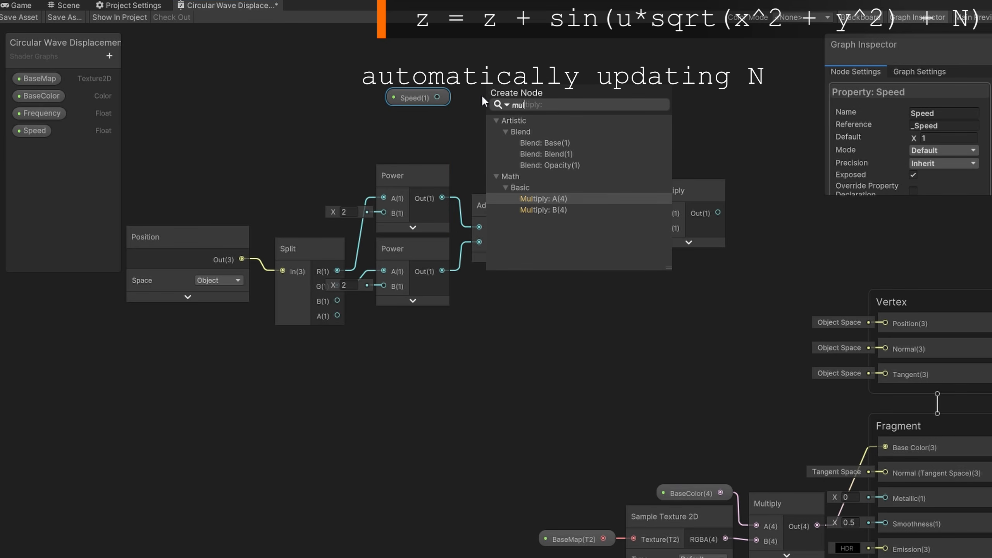
pyautogui.press('Return')
pyautogui.click(352, 98)
pyautogui.press('space')
pyautogui.write('time')
pyautogui.press('Return')
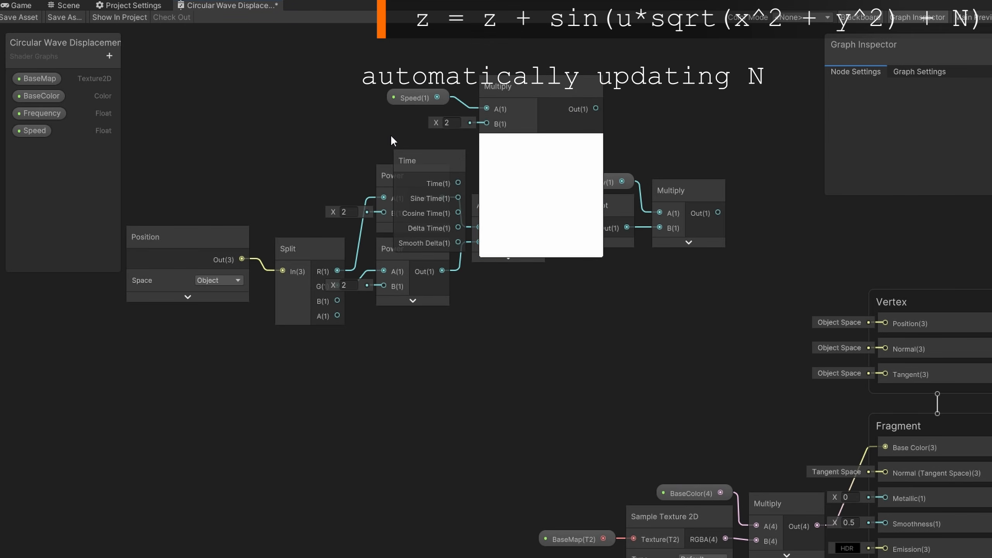
pyautogui.moveTo(430, 183); pyautogui.dragTo(487, 124)
pyautogui.moveTo(420, 157); pyautogui.dragTo(431, 117)
# Negate the Speed times Time product with a Negate node and tidy the nodes
pyautogui.click(541, 141)
pyautogui.moveTo(531, 87); pyautogui.dragTo(606, 104)
pyautogui.write('negate')
pyautogui.press('Return')
pyautogui.click(632, 149)
pyautogui.moveTo(379, 92); pyautogui.dragTo(604, 132)
pyautogui.moveTo(604, 133); pyautogui.dragTo(694, 137)
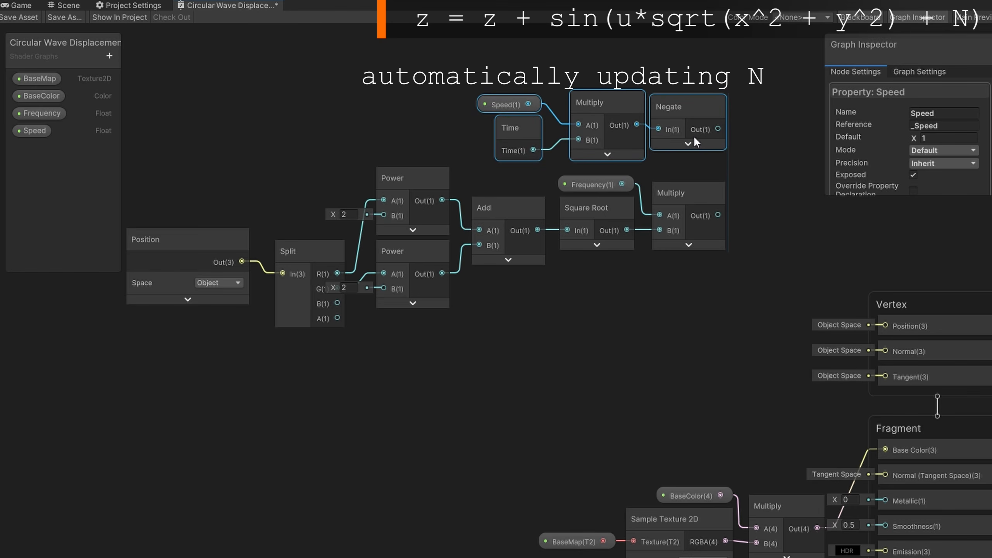
pyautogui.click(629, 164)
pyautogui.moveTo(608, 143); pyautogui.dragTo(603, 142)
pyautogui.moveTo(499, 81); pyautogui.dragTo(525, 146)
pyautogui.moveTo(525, 144); pyautogui.dragTo(529, 145)
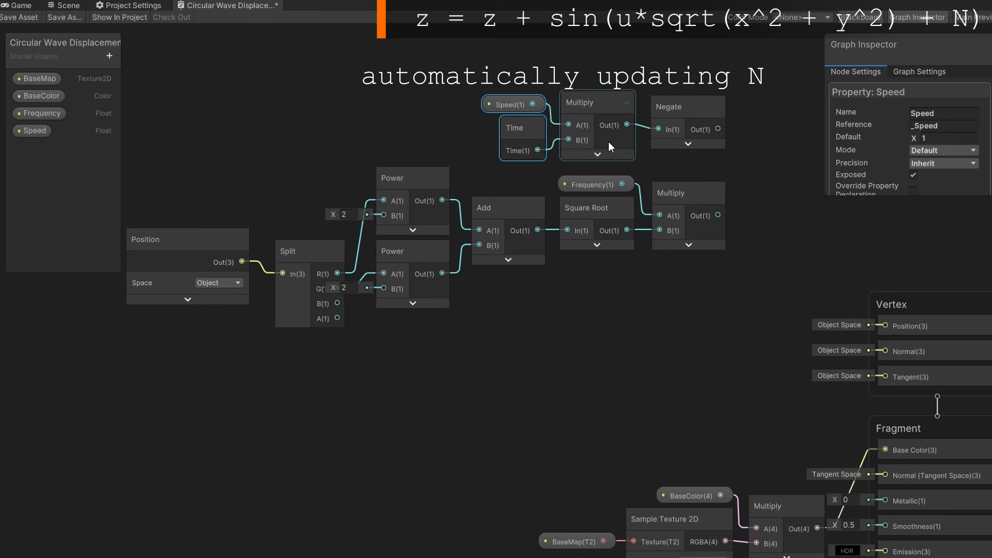
# Add the negated time term to the frequency-scaled distance with a new Add node
pyautogui.click(643, 151)
pyautogui.write('add')
pyautogui.moveTo(718, 129); pyautogui.dragTo(793, 159)
pyautogui.press('Return')
pyautogui.moveTo(717, 215); pyautogui.dragTo(757, 193)
pyautogui.click(785, 208)
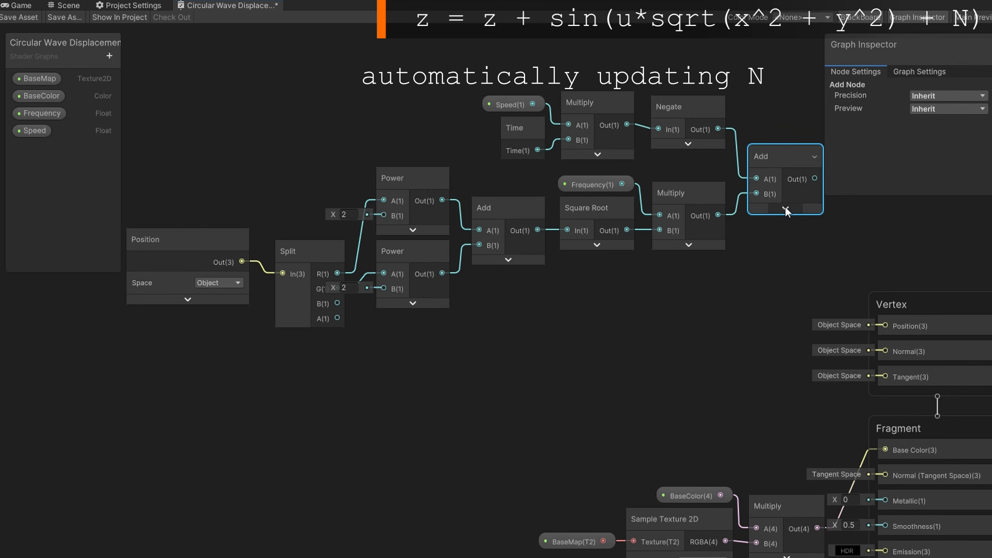
# Pass the Add result through a Sine node and hide its preview
pyautogui.moveTo(174, 62); pyautogui.dragTo(765, 364)
pyautogui.moveTo(783, 153); pyautogui.dragTo(744, 241)
pyautogui.click(572, 388)
pyautogui.write('sine')
pyautogui.press('Return')
pyautogui.click(759, 296)
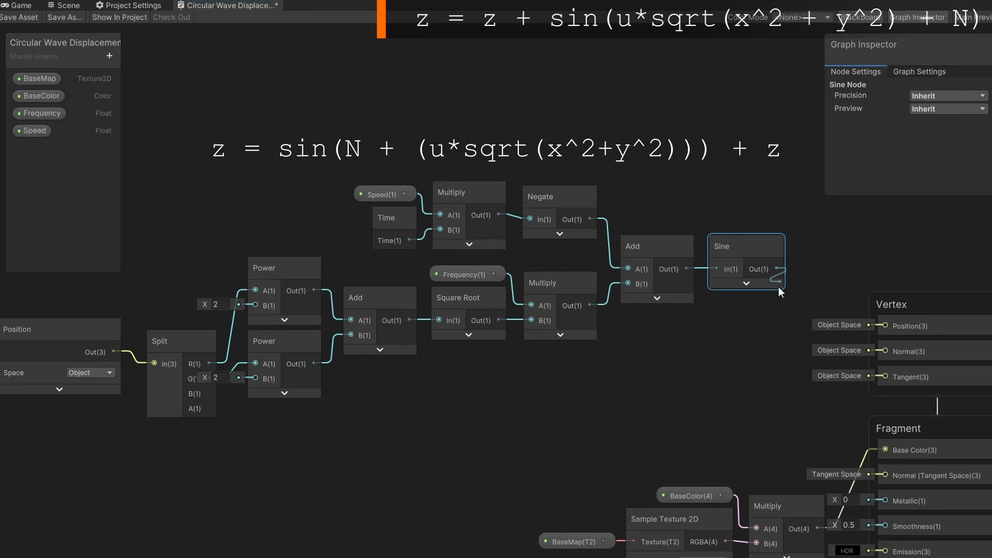
# Add a new Add node fed by the Sine output and hide its preview
pyautogui.moveTo(779, 285); pyautogui.dragTo(836, 291)
pyautogui.write('add')
pyautogui.press('Return')
pyautogui.click(788, 378)
pyautogui.click(703, 371)
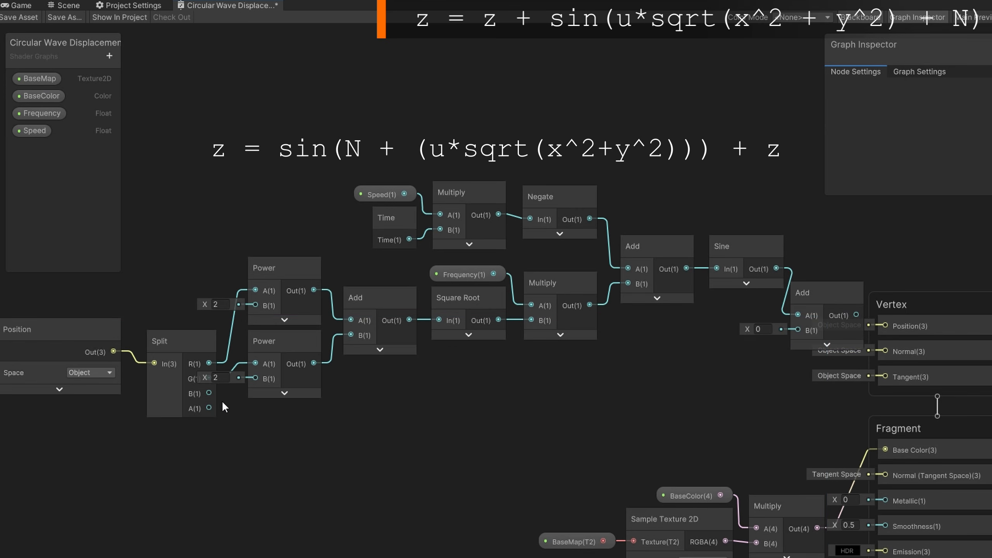
# Connect the Split node's B channel to the second input of the new Add node
pyautogui.moveTo(209, 393); pyautogui.dragTo(799, 332)
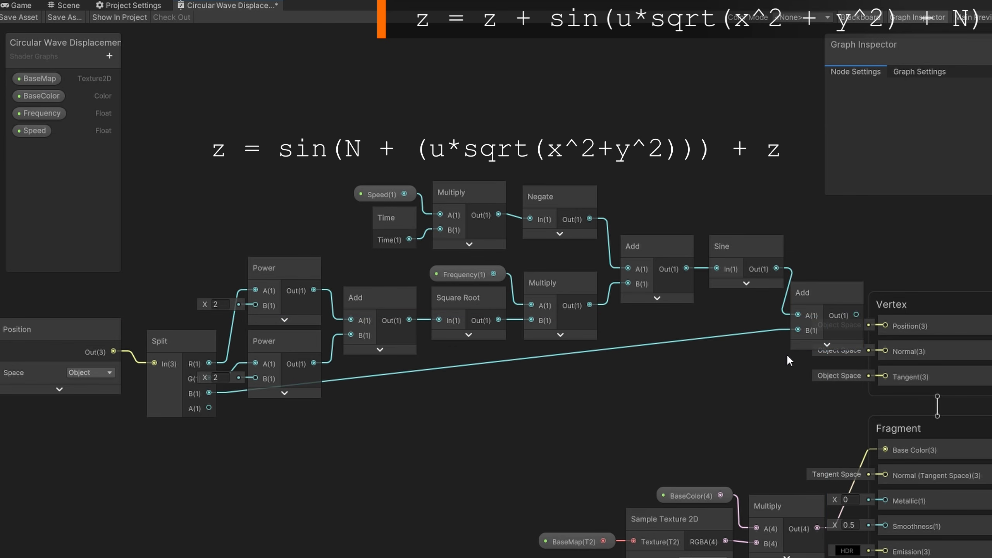
pyautogui.scroll(-3, 772, 367)
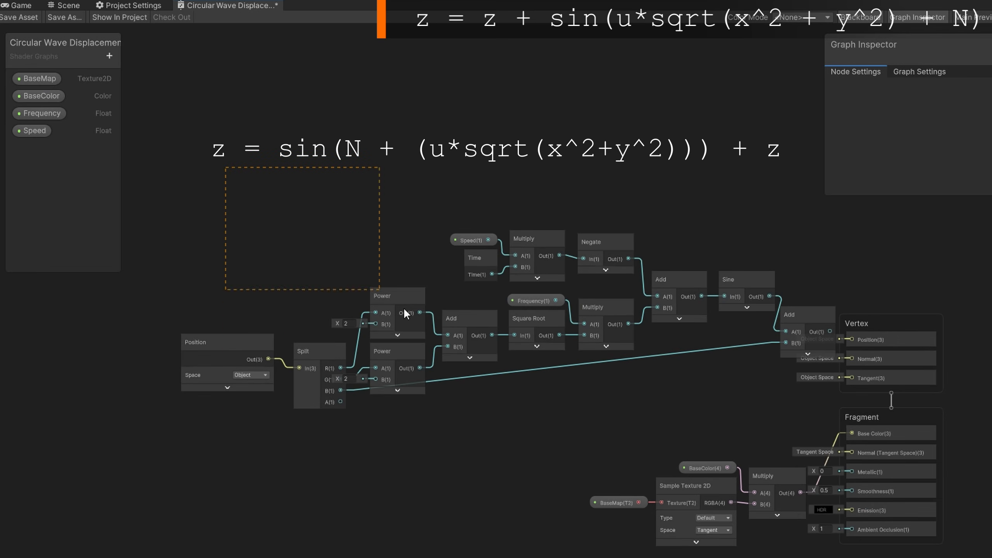
pyautogui.moveTo(802, 353); pyautogui.dragTo(803, 350)
# Create a Combine node fed by the Add output into its B channel and collapse its preview
pyautogui.moveTo(811, 314); pyautogui.dragTo(695, 324)
pyautogui.click(701, 344)
pyautogui.write('combine')
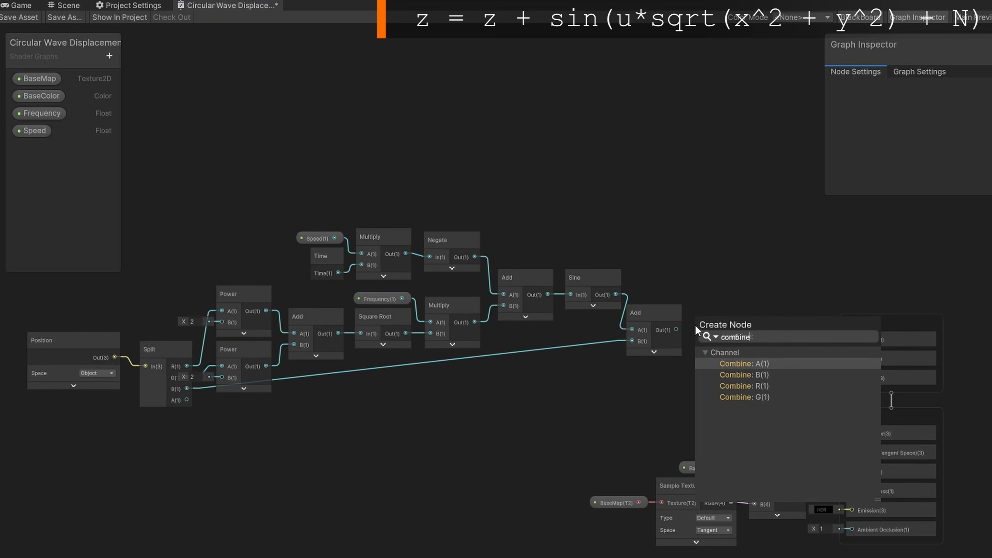
pyautogui.press('Down')
pyautogui.press('Down')
pyautogui.press('Up')
pyautogui.press('Return')
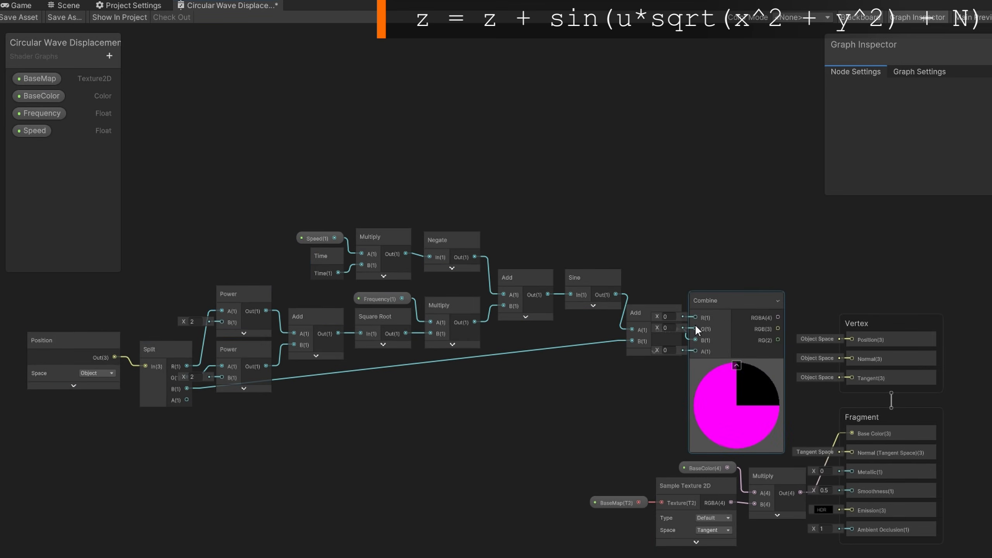
pyautogui.click(736, 365)
pyautogui.moveTo(718, 303); pyautogui.dragTo(751, 321)
# Wire Split R and G into Combine R and G, connect Combine RGBA to vertex Position, and save the asset
pyautogui.moveTo(187, 367); pyautogui.dragTo(727, 339)
pyautogui.click(184, 394)
pyautogui.moveTo(187, 377); pyautogui.dragTo(852, 340)
pyautogui.click(250, 349)
pyautogui.click(17, 19)
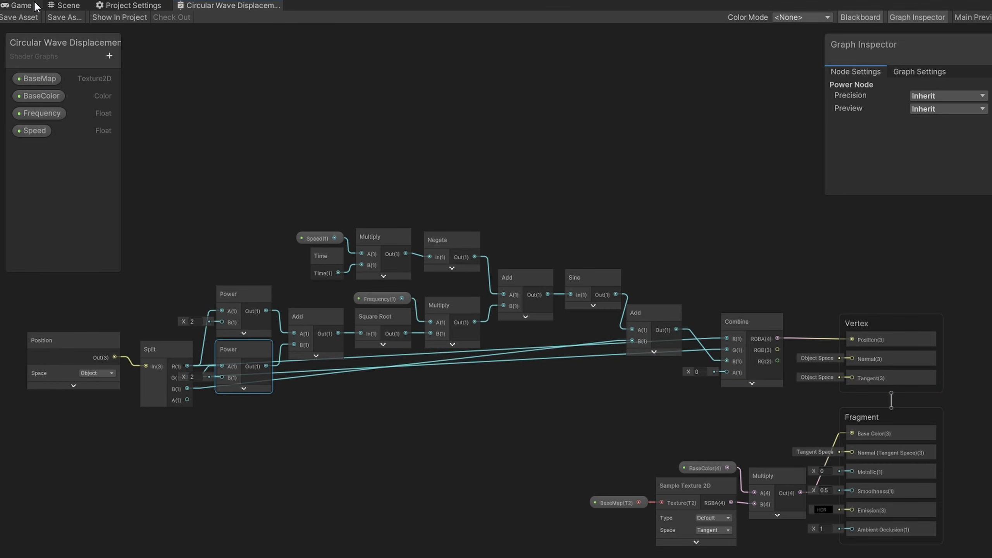
# Assign the Circular Wave Displacement shader graph to the Water material in the Scene view
pyautogui.click(62, 5)
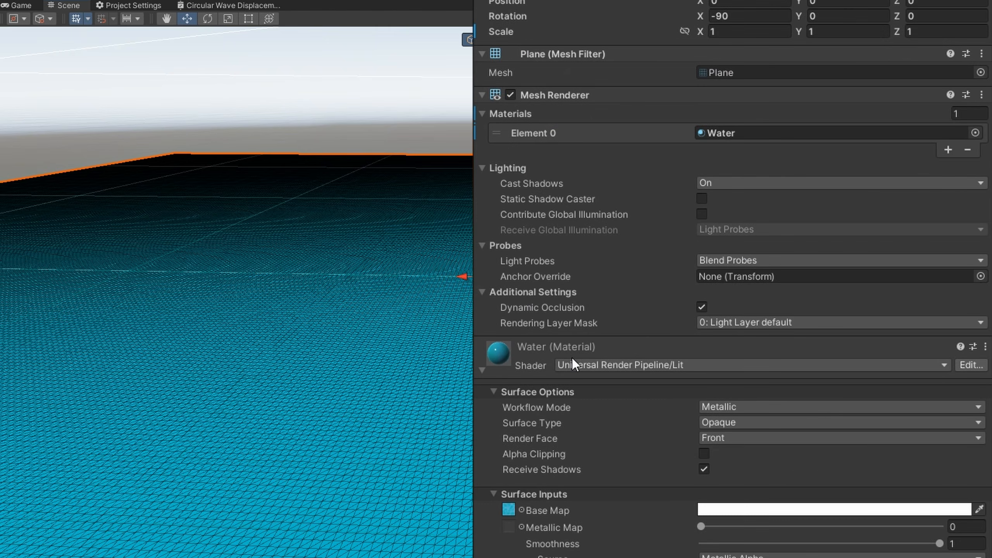
pyautogui.click(572, 359)
pyautogui.click(639, 474)
pyautogui.click(662, 370)
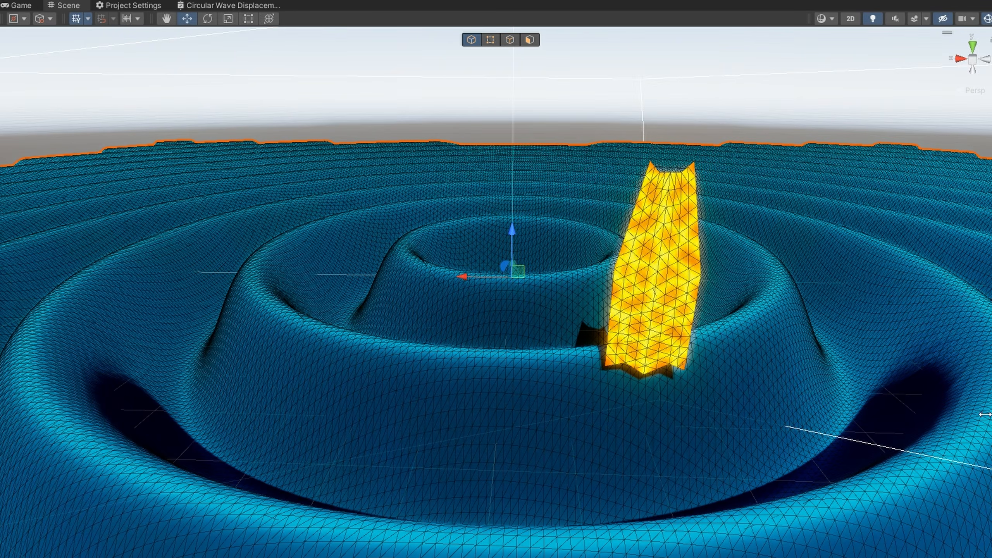
pyautogui.keyDown('alt'); pyautogui.moveTo(879, 418); pyautogui.dragTo(872, 424); pyautogui.keyUp('alt')
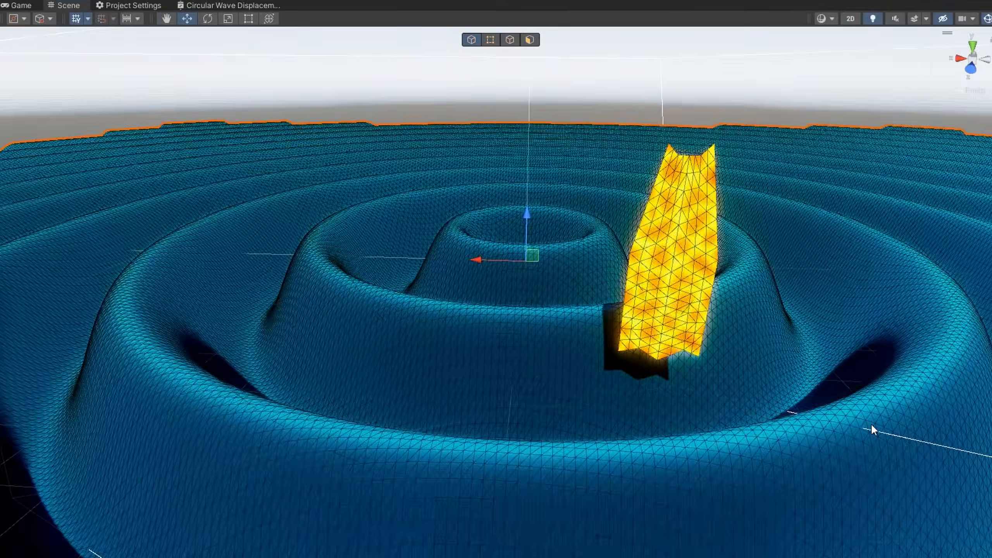
# Adjust the Water material's Frequency to about 0.59 and Speed to 3 while viewing the waves
pyautogui.scroll(-10, 870, 424)
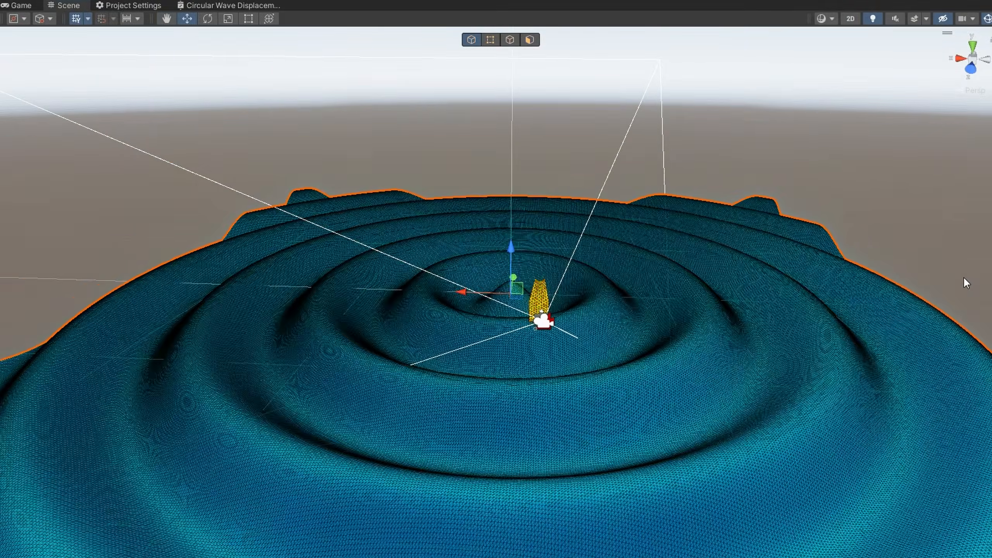
pyautogui.keyDown('alt'); pyautogui.moveTo(910, 465); pyautogui.dragTo(908, 490); pyautogui.keyUp('alt')
pyautogui.moveTo(879, 163)
pyautogui.mouseDown()
pyautogui.moveTo(859, 164)
pyautogui.moveTo(872, 165)
pyautogui.mouseUp()
pyautogui.keyDown('alt'); pyautogui.moveTo(864, 454); pyautogui.dragTo(864, 460); pyautogui.keyUp('alt')
pyautogui.moveTo(854, 163); pyautogui.dragTo(794, 164)
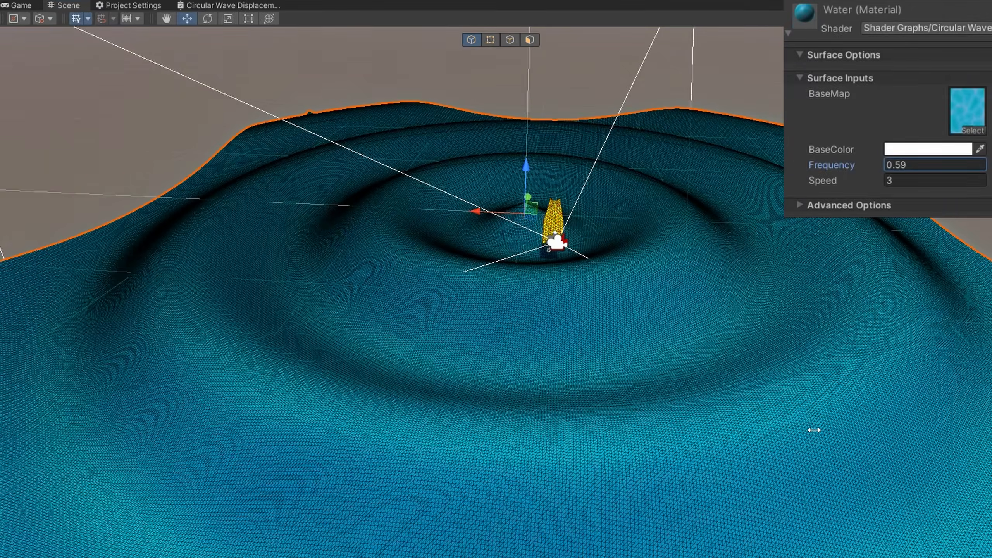
pyautogui.keyDown('alt'); pyautogui.moveTo(816, 428); pyautogui.dragTo(807, 422); pyautogui.keyUp('alt')
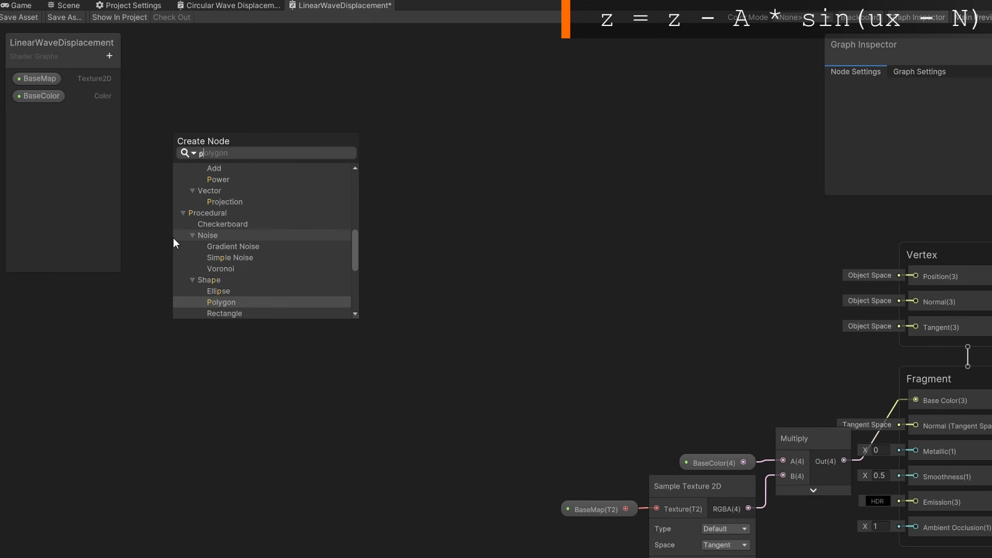
# Add a Position node set to Object space in the LinearWaveDisplacement graph
pyautogui.write('osition')
pyautogui.press('Return')
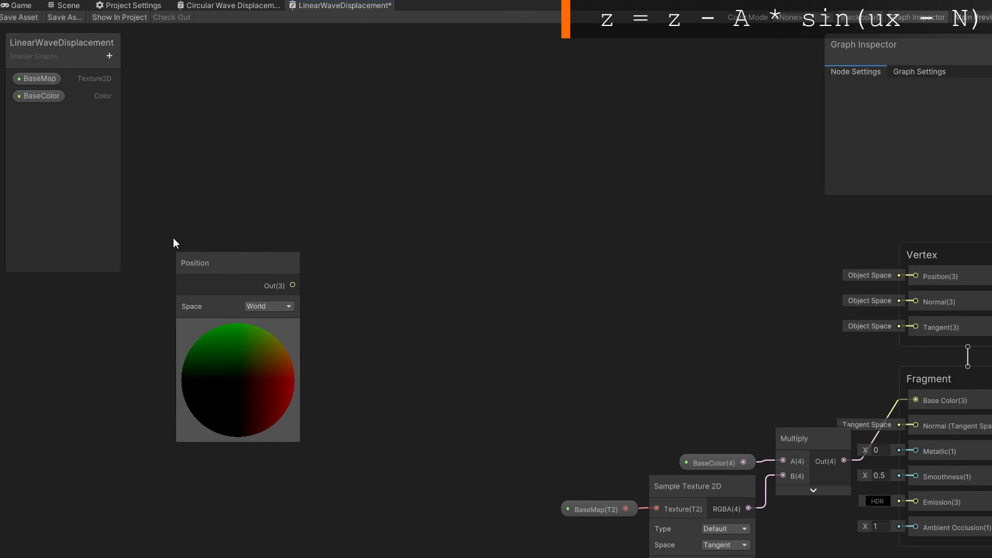
pyautogui.click(268, 307)
pyautogui.click(260, 320)
pyautogui.moveTo(241, 262); pyautogui.dragTo(71, 290)
# Add a Split node fed by the Position output
pyautogui.moveTo(118, 314); pyautogui.dragTo(164, 298)
pyautogui.write('split')
pyautogui.press('Return')
pyautogui.click(178, 286)
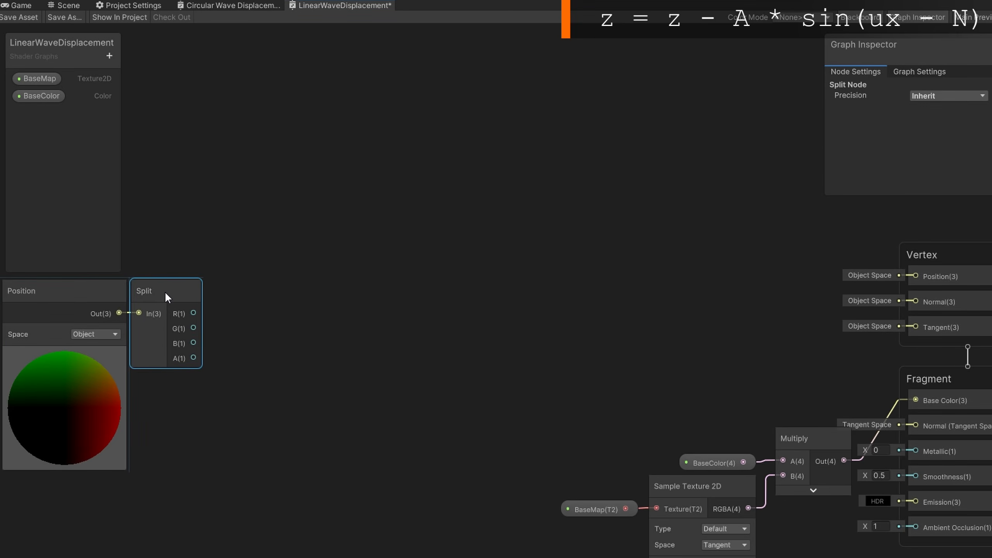
pyautogui.click(197, 311)
# Create three Float properties named Frequency, Amplitude and Speed on the Blackboard
pyautogui.click(109, 56)
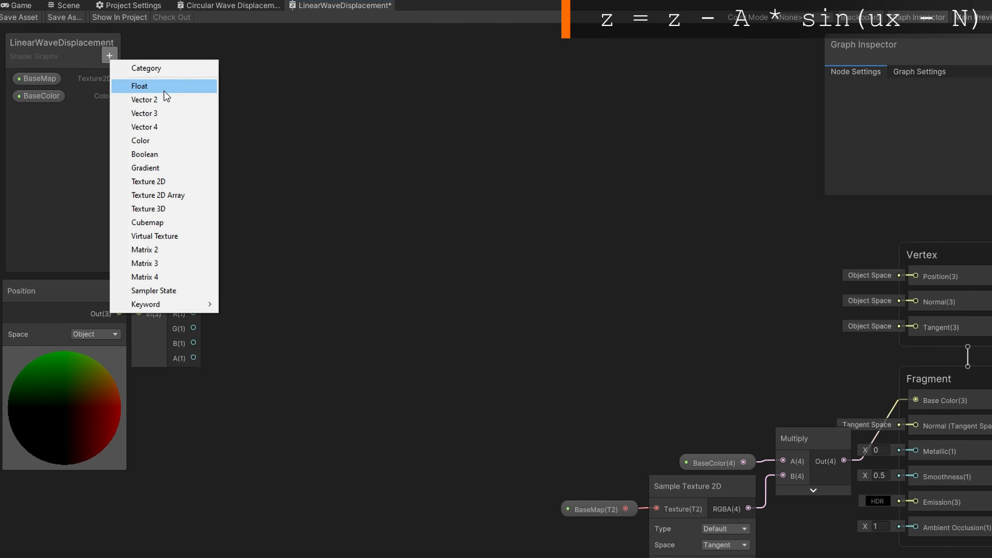
pyautogui.click(156, 86)
pyautogui.write('Frequency')
pyautogui.press('Return')
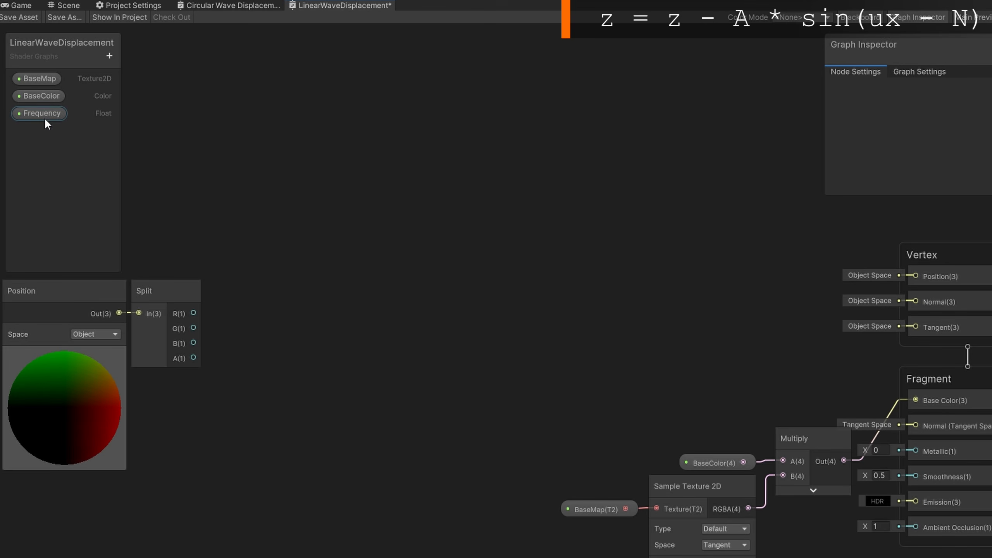
pyautogui.click(109, 56)
pyautogui.click(132, 77)
pyautogui.write('Amplitude')
pyautogui.press('Return')
pyautogui.click(110, 57)
pyautogui.click(137, 79)
pyautogui.write('Speed')
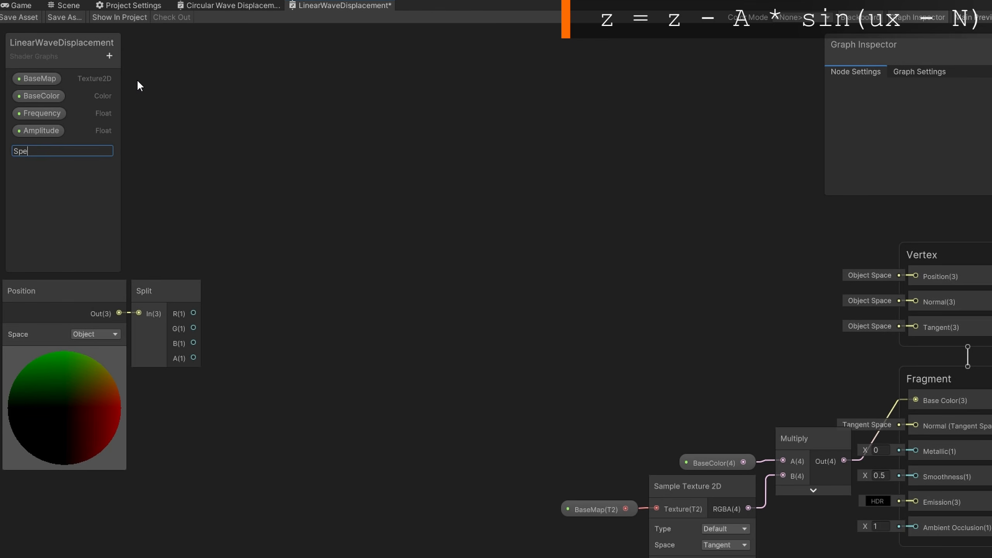
pyautogui.press('Return')
# Set the Amplitude property's default value to 0.25
pyautogui.click(28, 148)
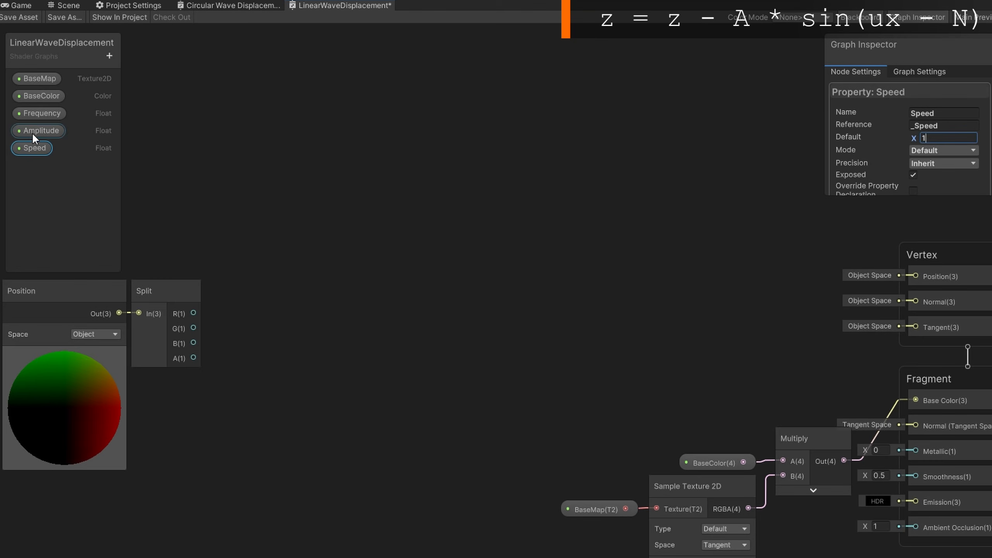
pyautogui.click(35, 131)
pyautogui.click(942, 136)
pyautogui.write('0.25')
pyautogui.click(42, 113)
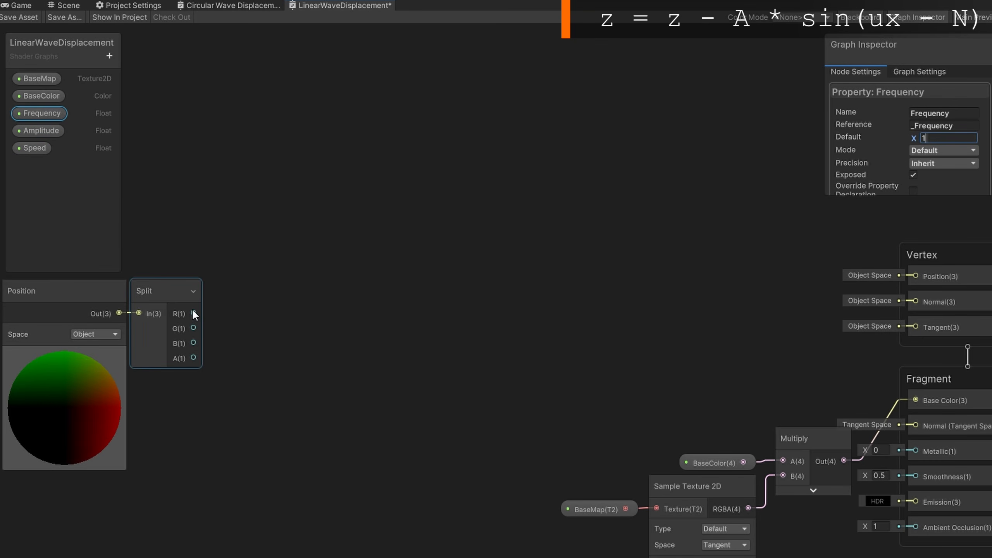
# Multiply the Split R channel by the Frequency property in a new Multiply node
pyautogui.moveTo(193, 313); pyautogui.dragTo(226, 385)
pyautogui.write('mul')
pyautogui.press('Return')
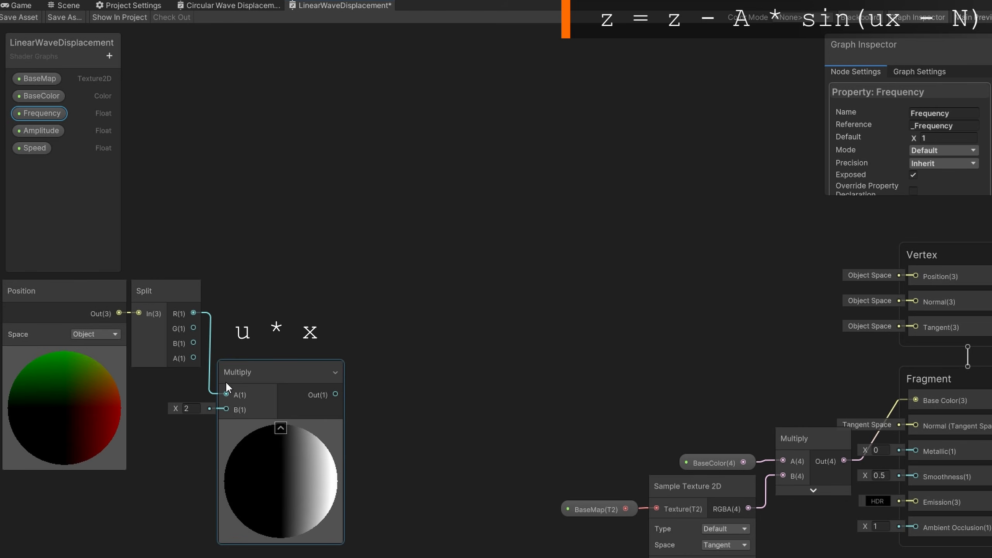
pyautogui.moveTo(41, 110); pyautogui.dragTo(165, 405)
pyautogui.click(279, 424)
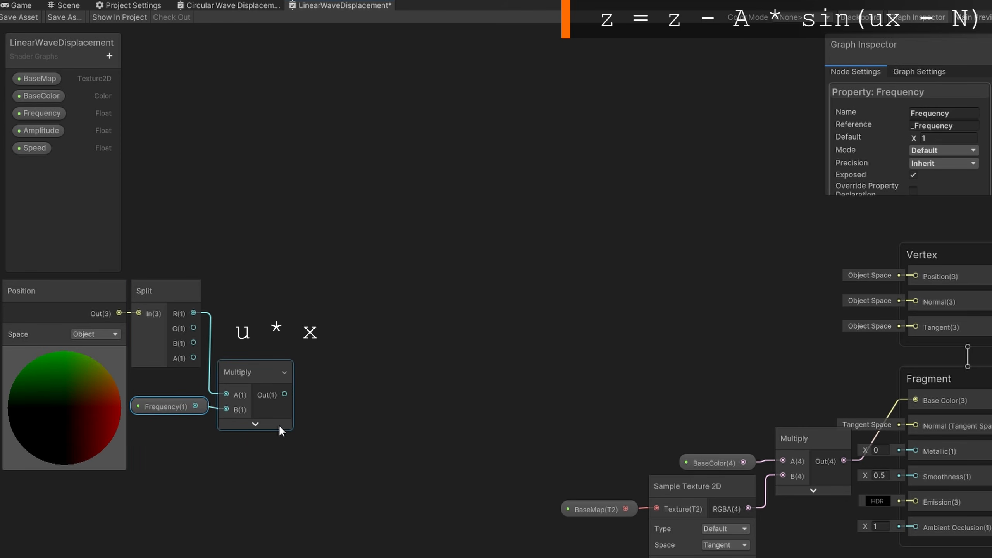
# Feed the frequency product into the A input of a new Subtract node
pyautogui.moveTo(285, 393); pyautogui.dragTo(388, 412)
pyautogui.write('subtr')
pyautogui.press('Return')
pyautogui.click(407, 375)
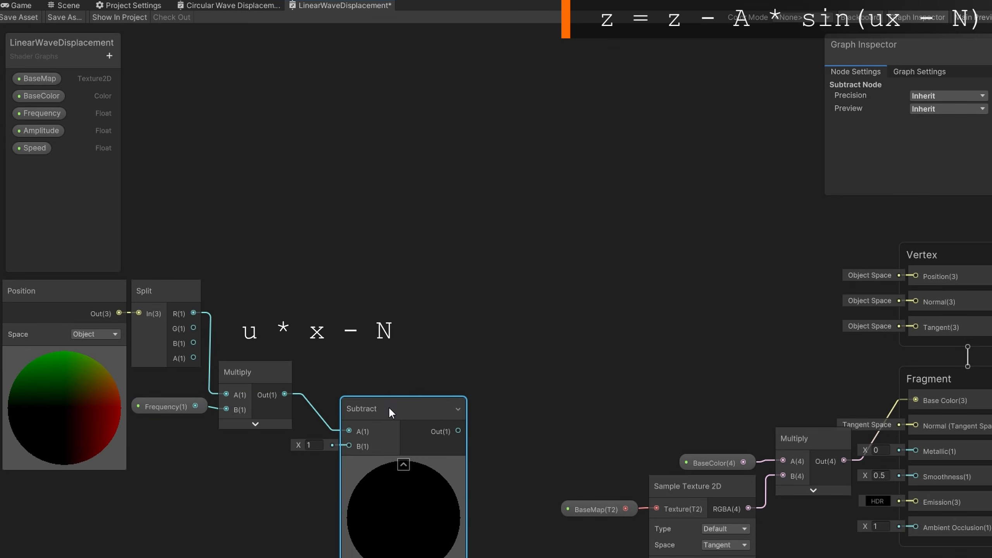
# Multiply the Speed property by the Time output of a new Time node
pyautogui.moveTo(31, 149); pyautogui.dragTo(218, 492)
pyautogui.write('multi')
pyautogui.press('Return')
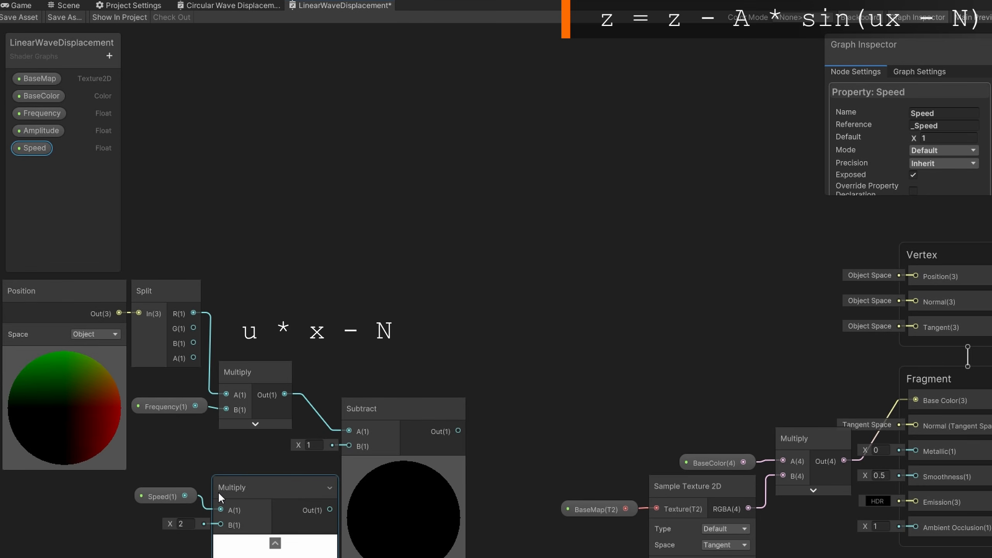
pyautogui.click(146, 529)
pyautogui.press('space')
pyautogui.write('time')
pyautogui.press('Return')
pyautogui.moveTo(182, 549); pyautogui.dragTo(215, 520)
# Connect the Speed times Time product to the Subtract node's B input and collapse the node previews
pyautogui.click(159, 504)
pyautogui.moveTo(126, 500); pyautogui.dragTo(182, 507)
pyautogui.click(258, 519)
pyautogui.click(276, 536)
pyautogui.moveTo(249, 481); pyautogui.dragTo(349, 439)
pyautogui.moveTo(261, 468); pyautogui.dragTo(267, 456)
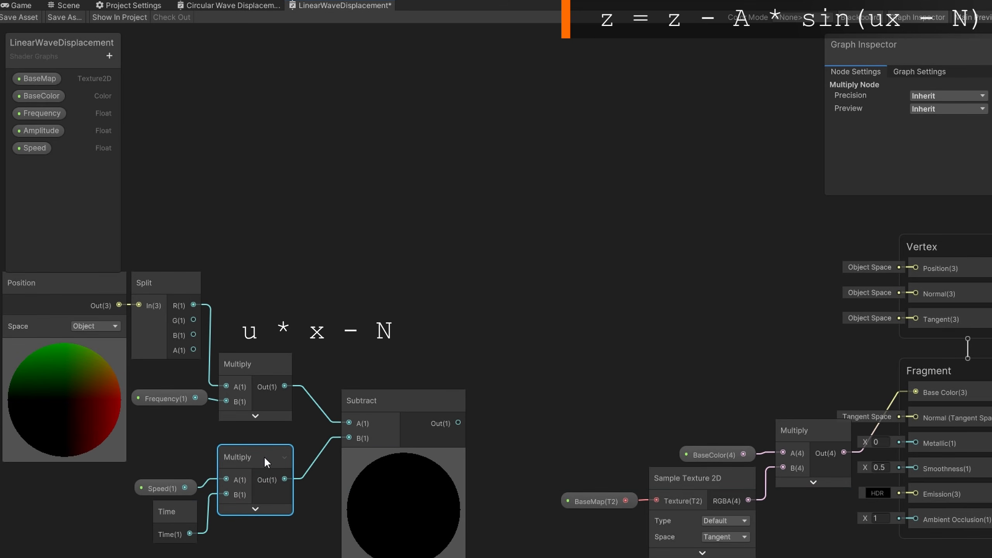
pyautogui.moveTo(387, 407); pyautogui.dragTo(373, 394)
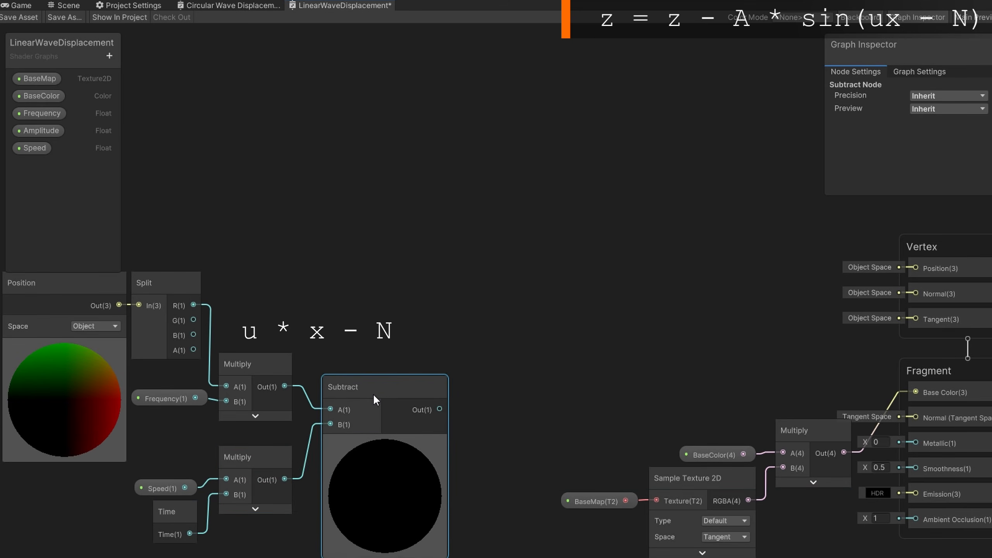
pyautogui.click(379, 443)
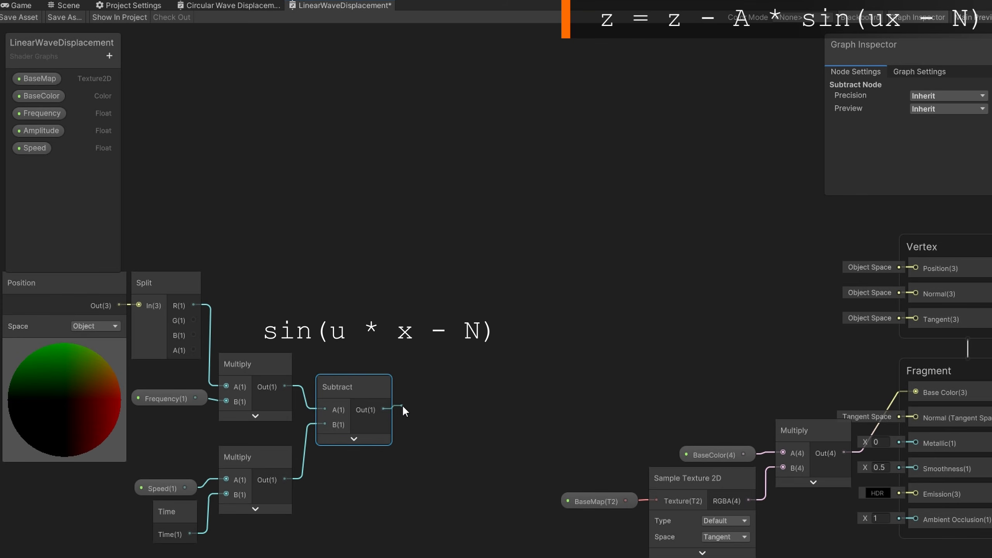
# Pass the Subtract result through a new Sine node and hide its preview
pyautogui.press('space')
pyautogui.write('sine')
pyautogui.press('Return')
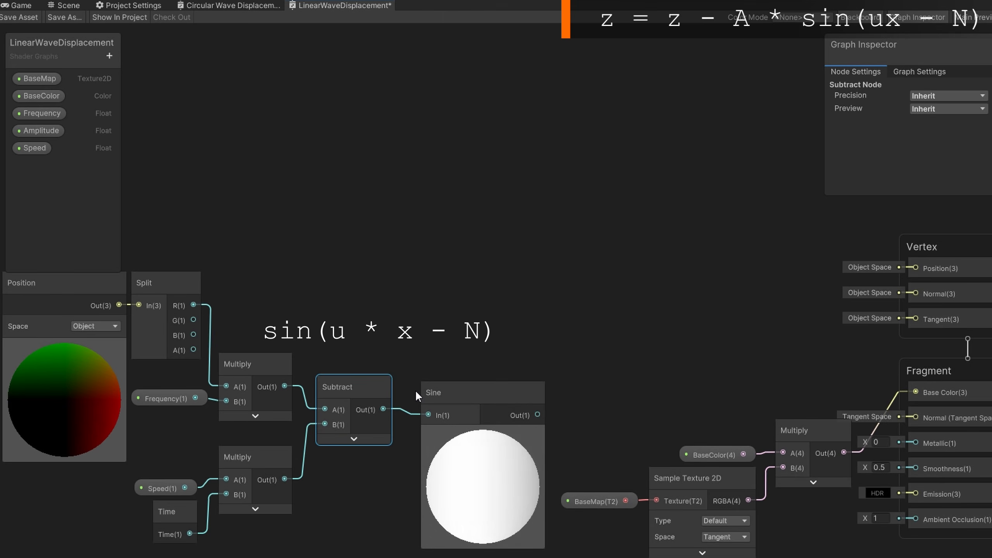
pyautogui.click(483, 435)
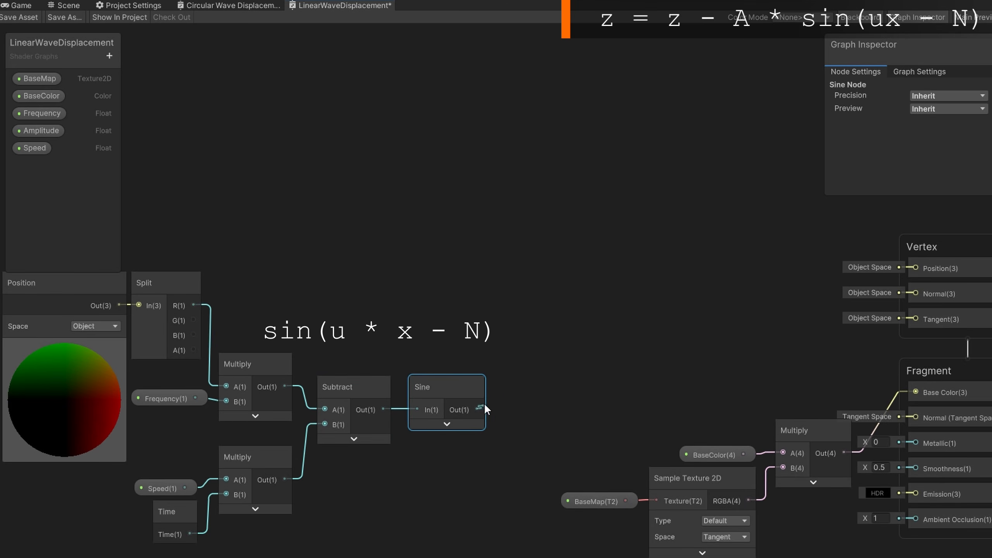
# Multiply the Sine output by the Amplitude property in a new Multiply node
pyautogui.press('space')
pyautogui.write('mult')
pyautogui.press('Down')
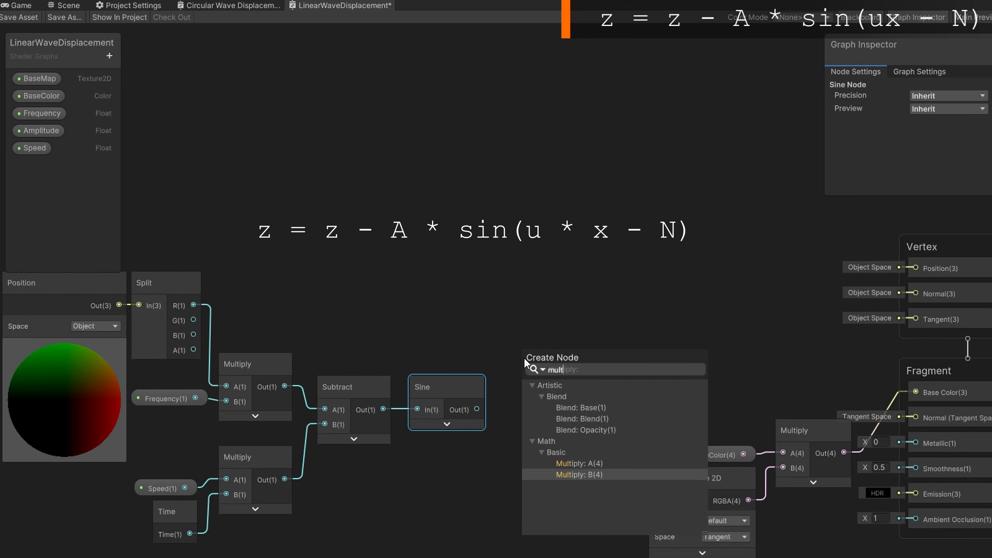
pyautogui.press('Return')
pyautogui.click(575, 392)
pyautogui.moveTo(43, 132); pyautogui.dragTo(409, 332)
pyautogui.moveTo(472, 341); pyautogui.dragTo(523, 358)
pyautogui.moveTo(457, 336); pyautogui.dragTo(458, 351)
# Subtract the amplitude-scaled sine from the Split B channel with a new Subtract node
pyautogui.moveTo(544, 338); pyautogui.dragTo(613, 297)
pyautogui.write('subtr')
pyautogui.press('Down')
pyautogui.press('Return')
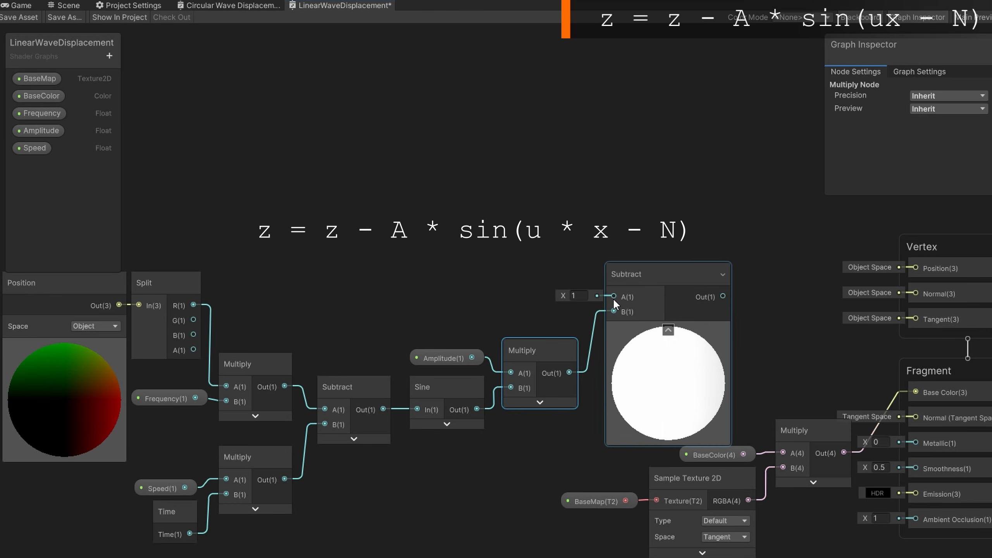
pyautogui.moveTo(193, 335); pyautogui.dragTo(648, 314)
pyautogui.click(655, 372)
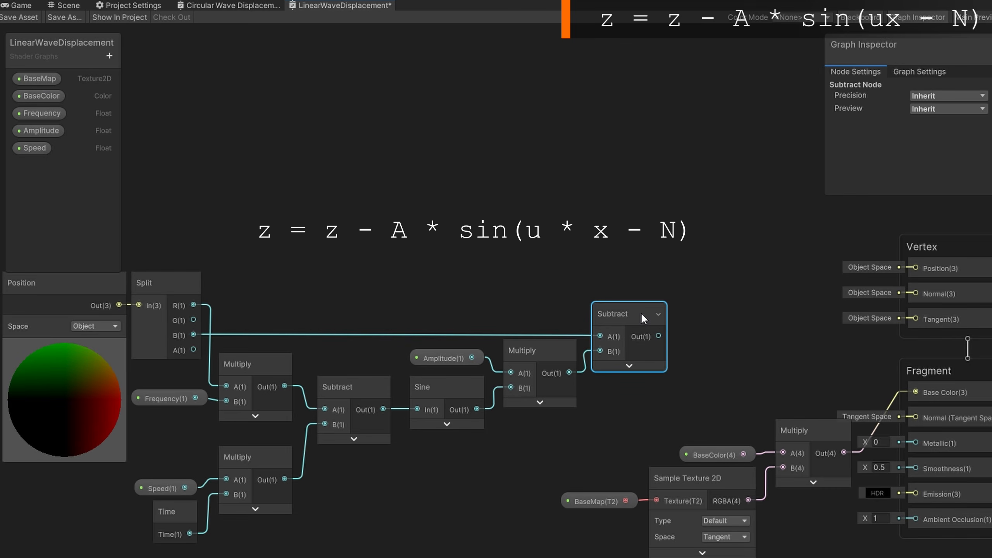
# Create a Combine node fed by the Subtract output into its B channel and hide its preview
pyautogui.press('space')
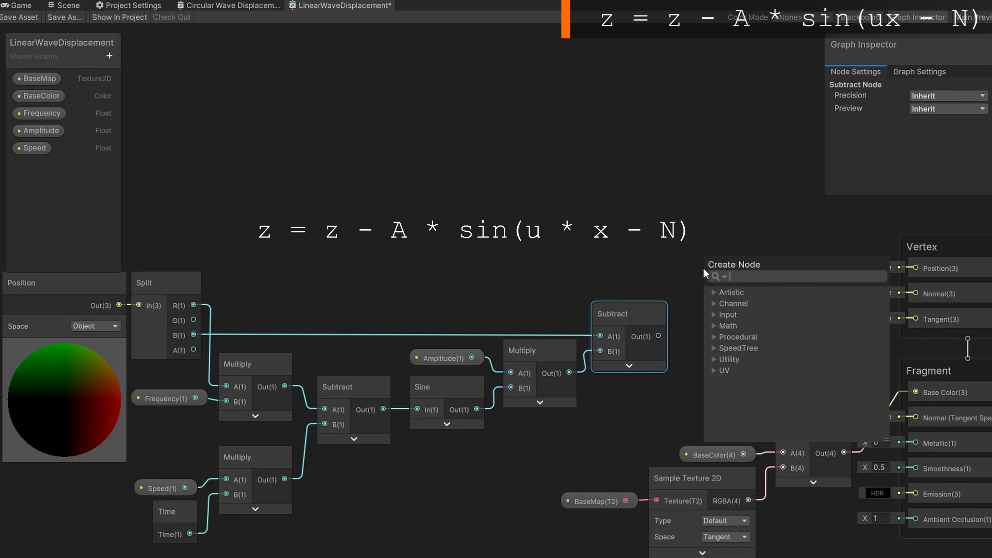
pyautogui.write('combine')
pyautogui.press('Down')
pyautogui.press('Down')
pyautogui.press('Up')
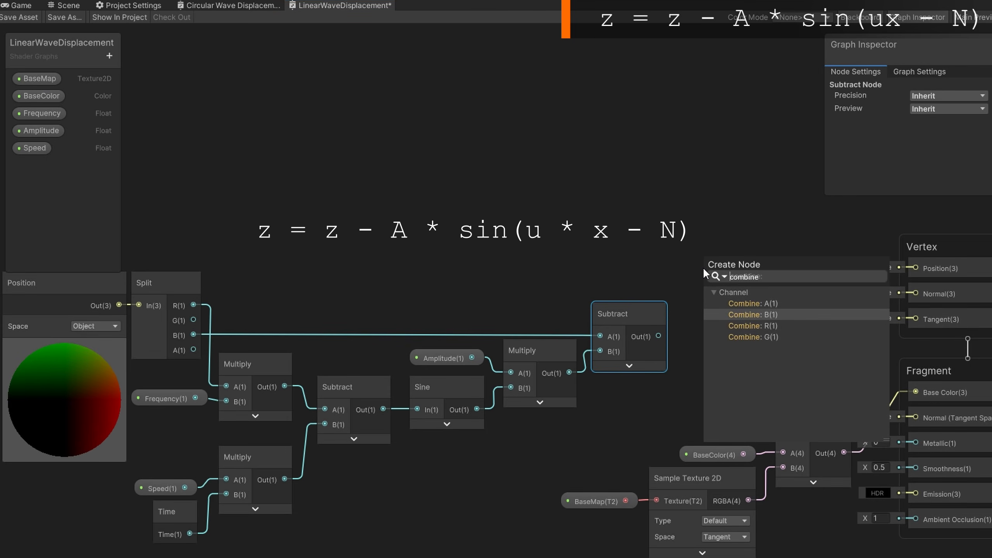
pyautogui.press('Return')
pyautogui.click(759, 314)
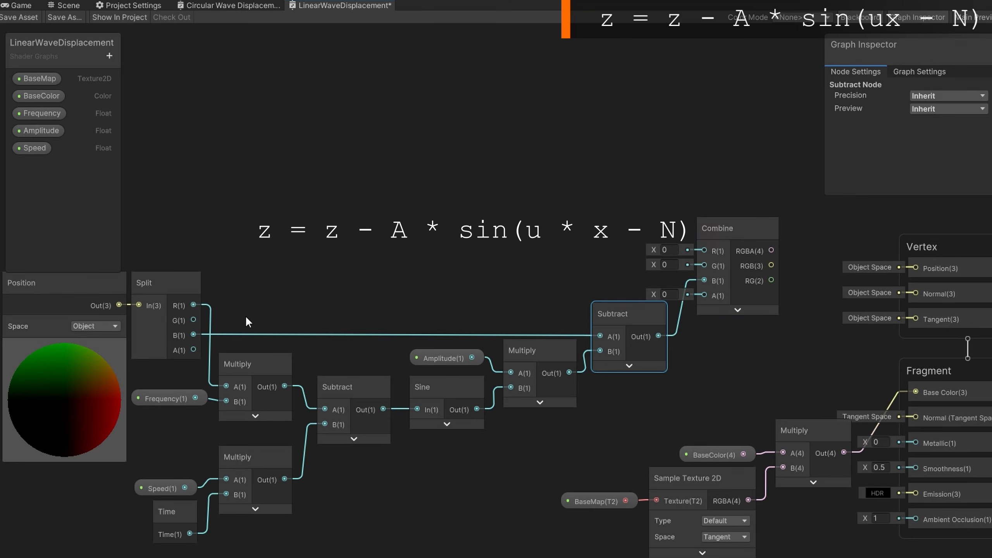
# Wire Split R and G into Combine R and G and connect Combine RGBA to vertex Position
pyautogui.moveTo(194, 305); pyautogui.dragTo(704, 250)
pyautogui.moveTo(194, 320); pyautogui.dragTo(705, 265)
pyautogui.moveTo(772, 250); pyautogui.dragTo(915, 268)
pyautogui.moveTo(745, 228); pyautogui.dragTo(765, 245)
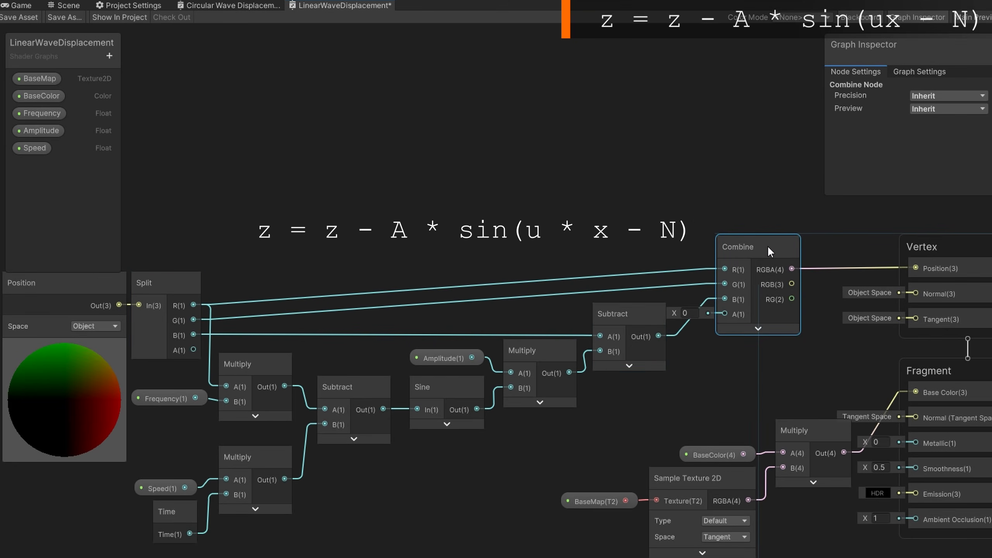
# Save the shader graph and assign the LinearWaveDisplacement shader to the Water material
pyautogui.click(22, 18)
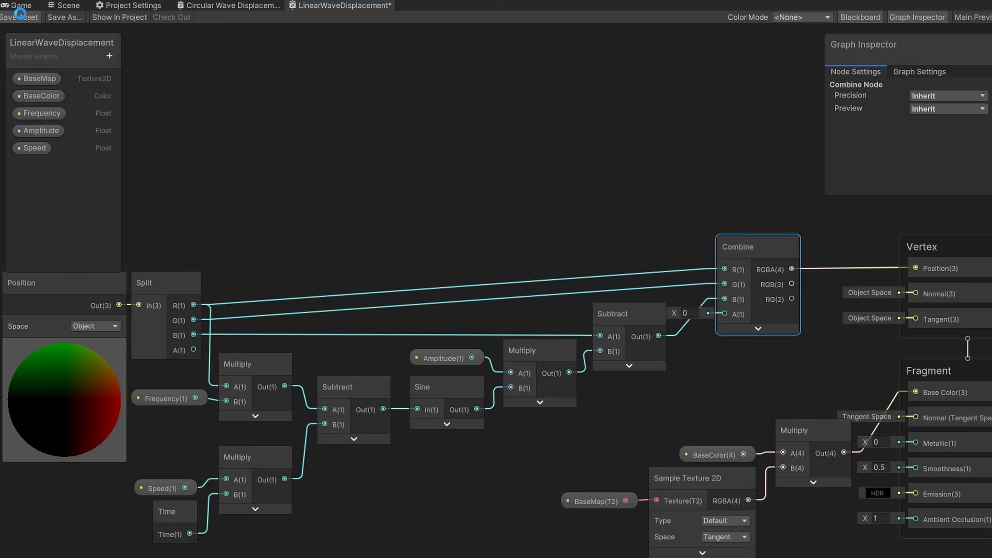
pyautogui.click(64, 6)
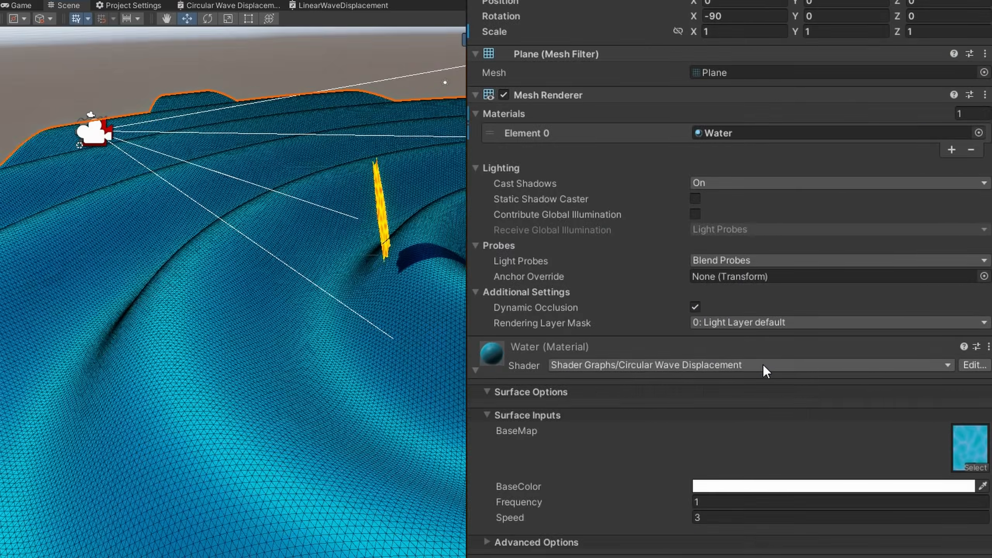
pyautogui.click(763, 364)
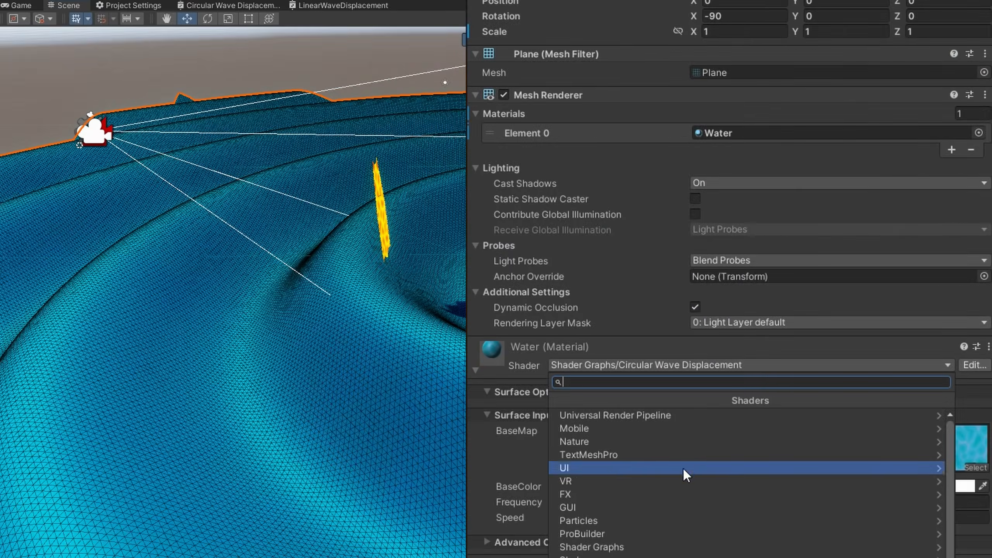
pyautogui.click(664, 541)
pyautogui.click(664, 493)
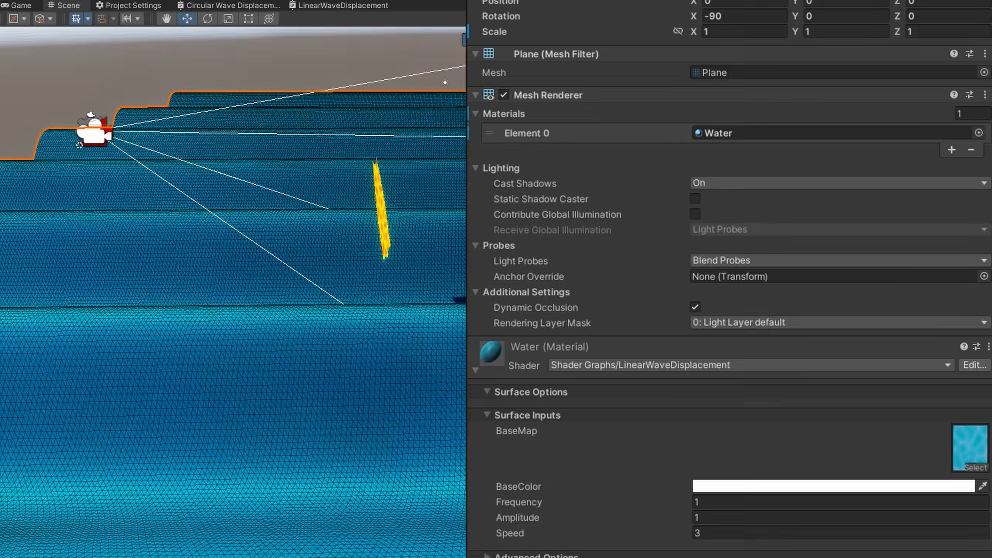
# Set the Water material's Amplitude to 2
pyautogui.moveTo(757, 374); pyautogui.dragTo(991, 310, button='right')
pyautogui.press('a')
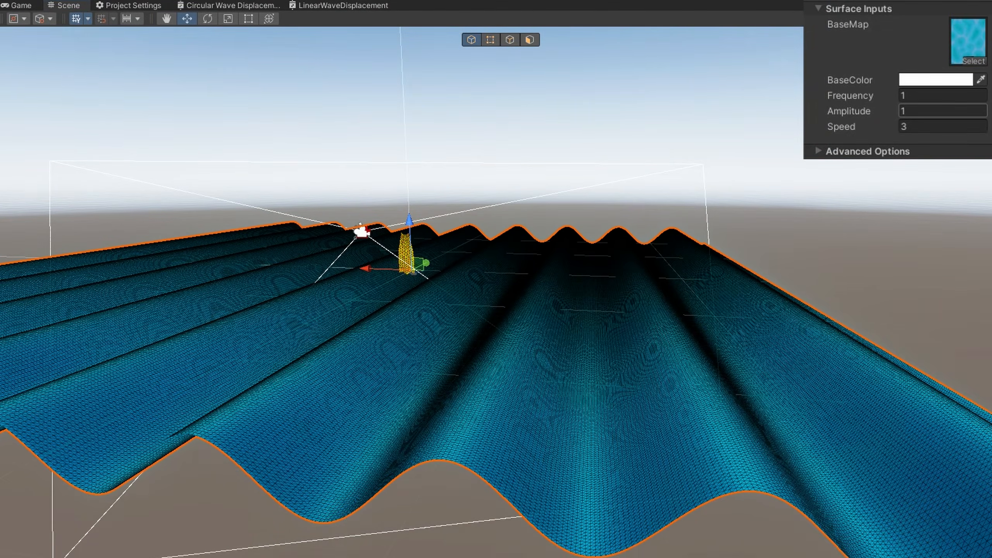
pyautogui.click(943, 111)
pyautogui.write('2')
pyautogui.moveTo(798, 384); pyautogui.dragTo(767, 413, button='right')
# Set the Water material's Frequency to 2 and its Amplitude to 1
pyautogui.click(943, 96)
pyautogui.write('2')
pyautogui.click(943, 111)
pyautogui.write('1')
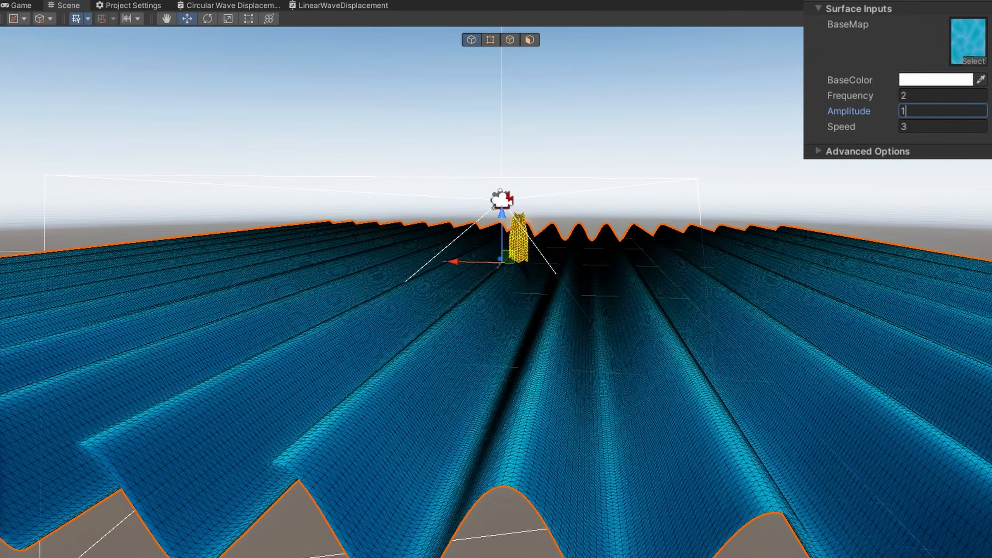
pyautogui.press('Tab')
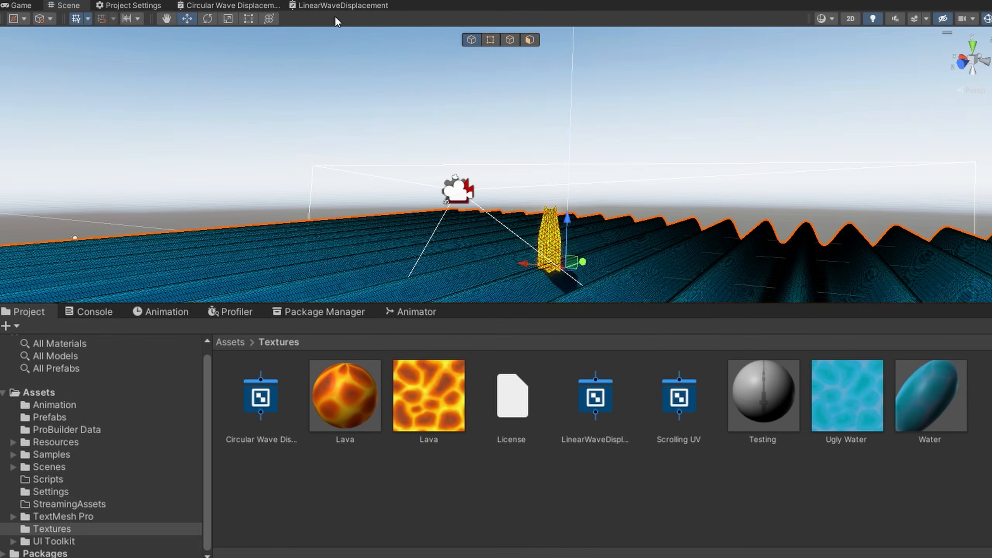
# Create a new Shader Sub Graph asset in the Textures folder named Wave Y Offset
pyautogui.rightClick(648, 537)
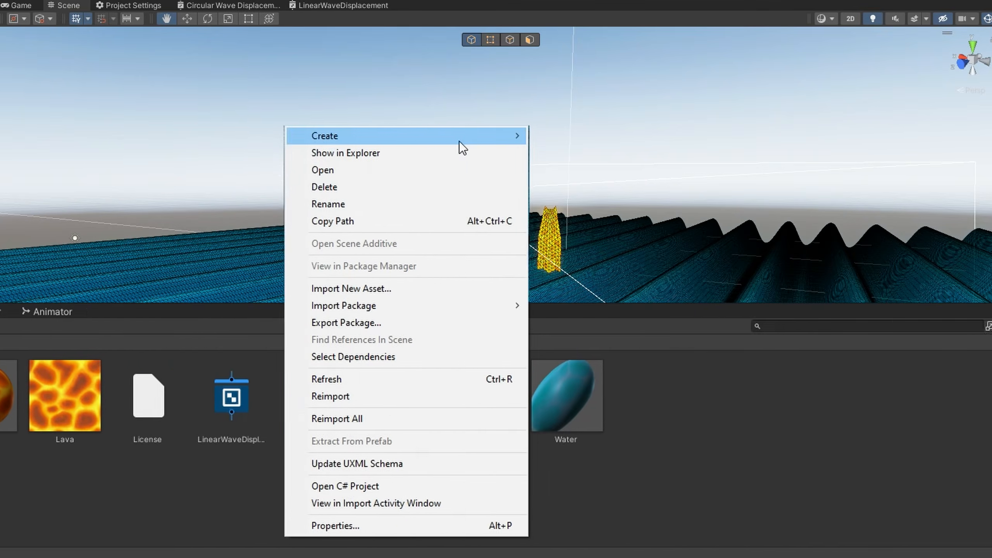
pyautogui.moveTo(824, 141)
pyautogui.moveTo(563, 122)
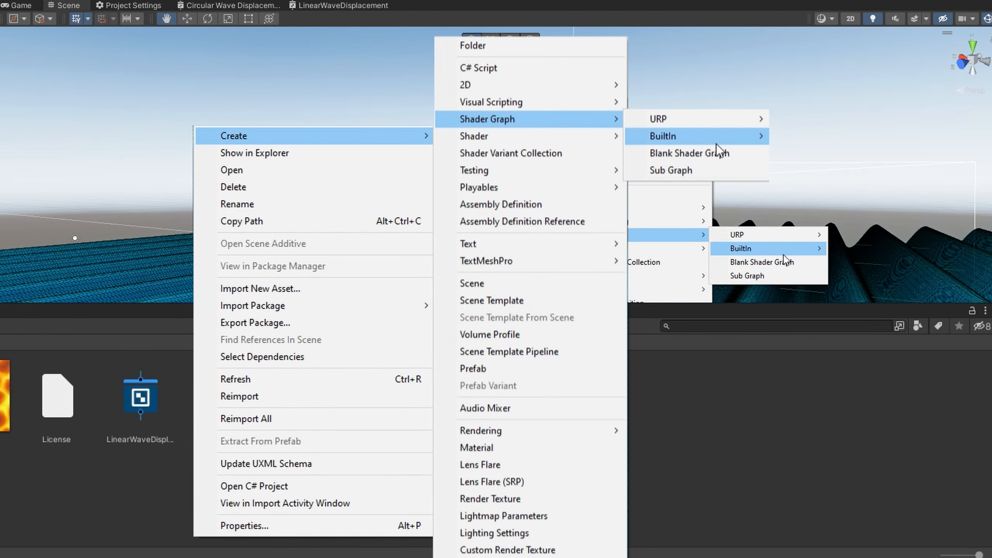
pyautogui.click(793, 275)
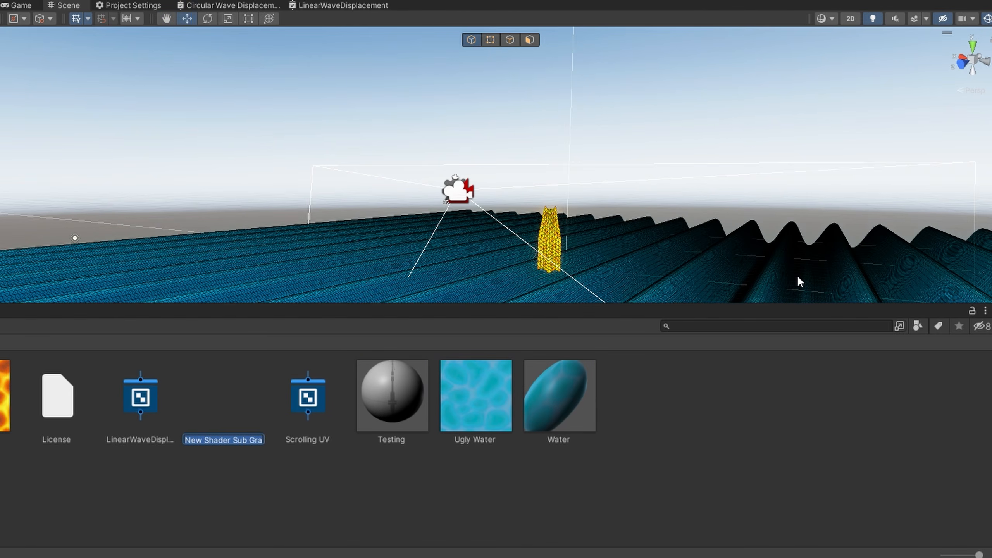
pyautogui.write('Wave Y Offset')
pyautogui.press('Return')
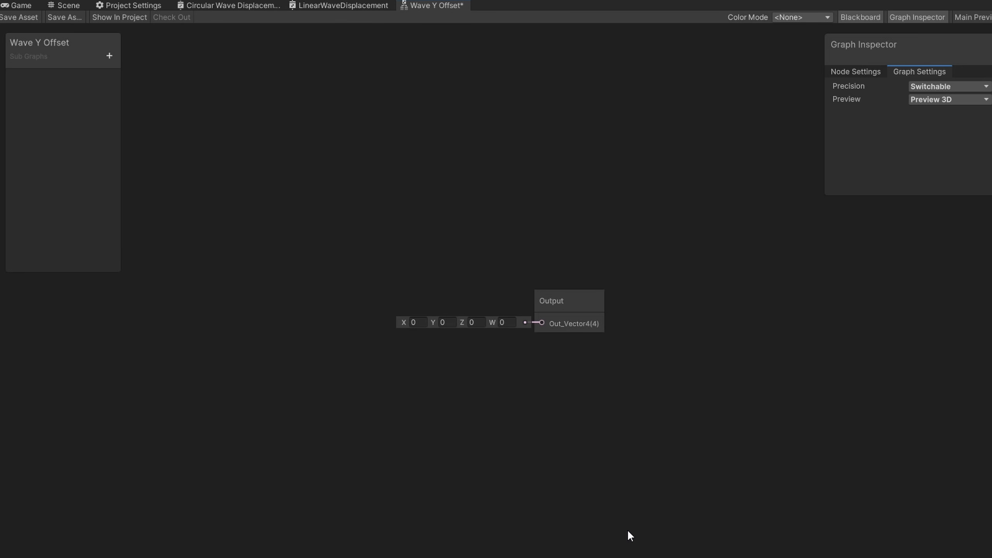
# Add Float properties named Position and Frequency to the Wave Y Offset sub graph
pyautogui.click(110, 55)
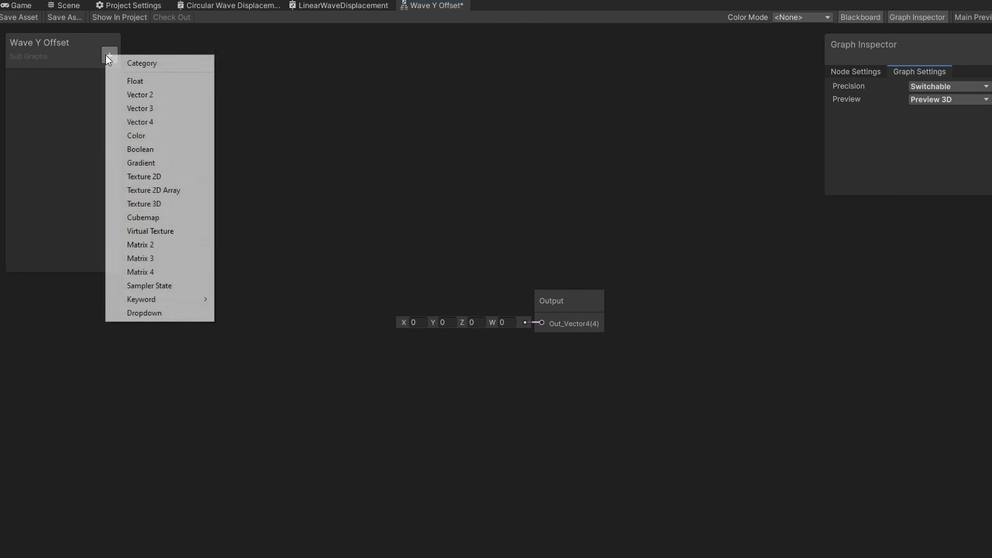
pyautogui.click(125, 82)
pyautogui.write('Position')
pyautogui.click(110, 59)
pyautogui.click(131, 81)
pyautogui.write('Frequency')
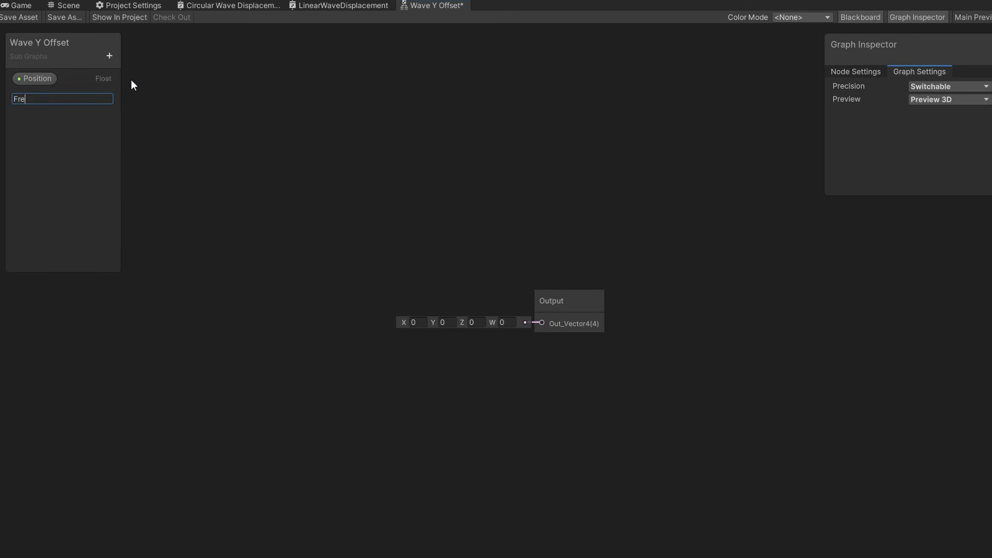
# Add Float properties named Speed and Amplitude to the Wave Y Offset sub graph
pyautogui.click(113, 55)
pyautogui.click(131, 81)
pyautogui.write('Speed')
pyautogui.press('Return')
pyautogui.click(109, 56)
pyautogui.click(132, 81)
pyautogui.write('Amplitude')
pyautogui.press('Return')
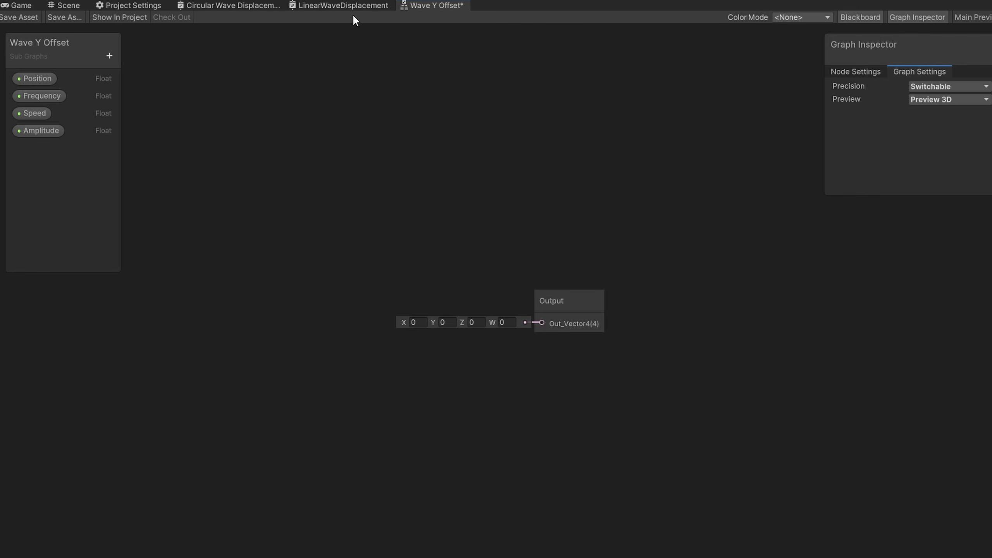
# Cut the frequency, speed, sine and amplitude node chain from LinearWaveDisplacement and paste it into the Wave Y Offset sub graph
pyautogui.click(303, 6)
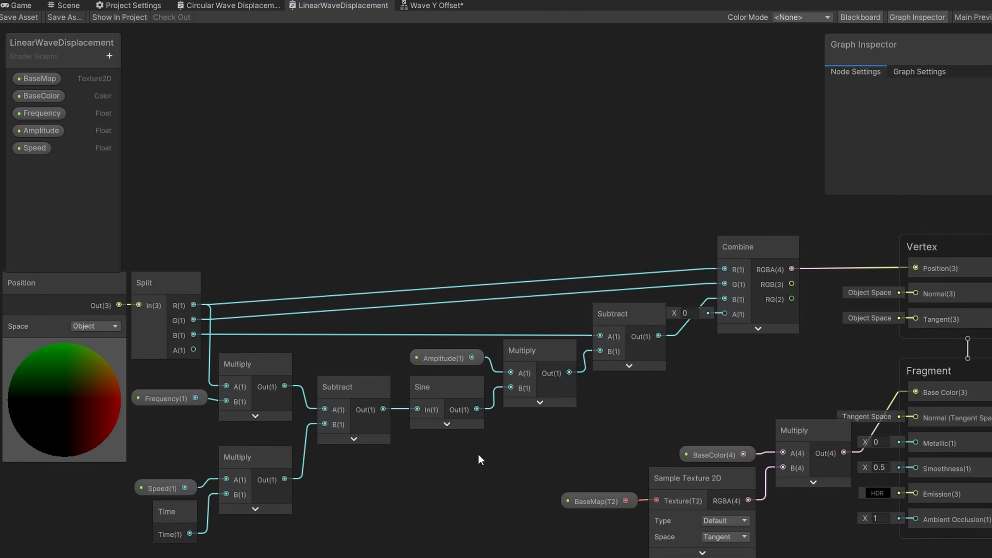
pyautogui.moveTo(143, 551); pyautogui.dragTo(538, 389)
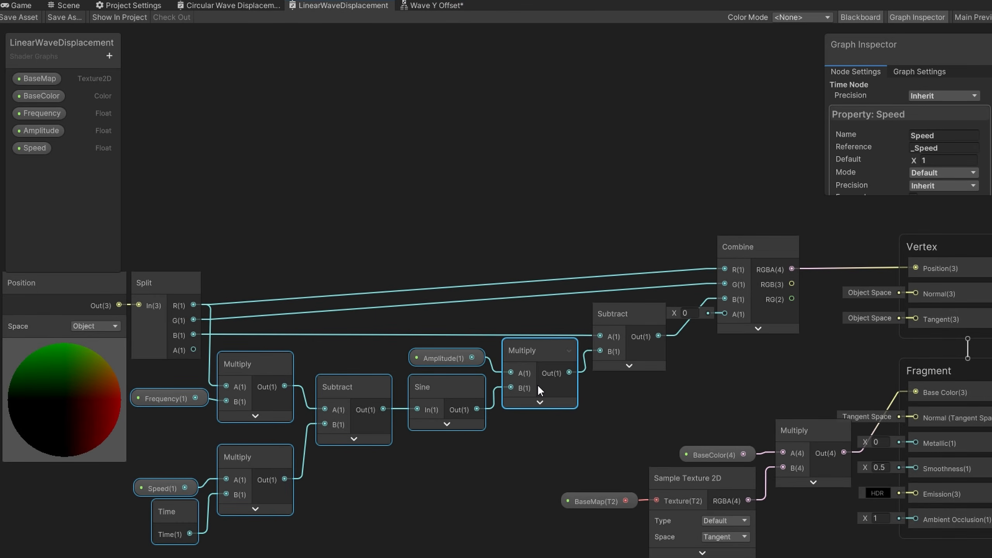
pyautogui.hotkey('ctrl', 'x')
pyautogui.click(441, 6)
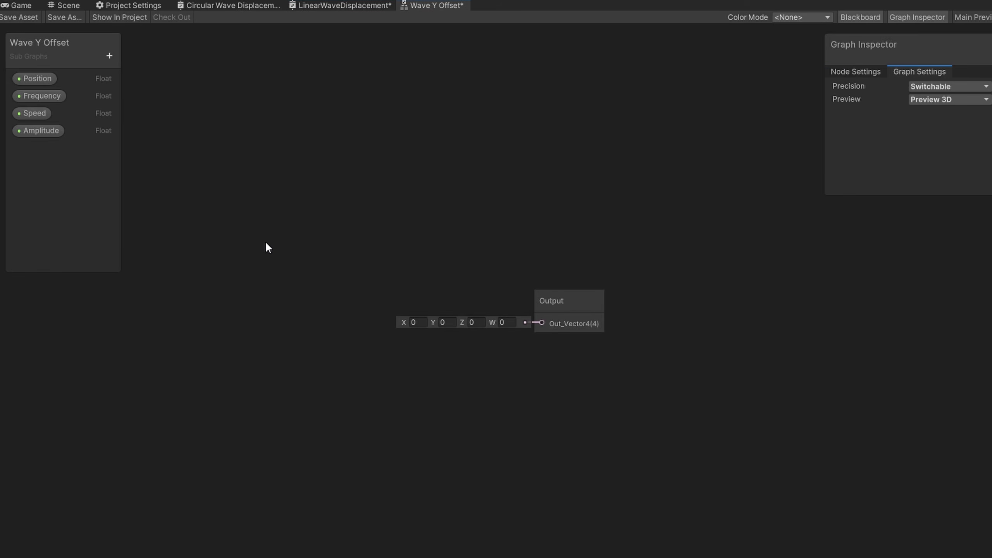
pyautogui.hotkey('ctrl', 'v')
# Connect the amplitude Multiply to the sub graph Output and the Position property into the frequency Multiply's A input
pyautogui.moveTo(452, 376); pyautogui.dragTo(555, 392, button='middle')
pyautogui.moveTo(725, 237); pyautogui.dragTo(741, 340)
pyautogui.click(616, 385)
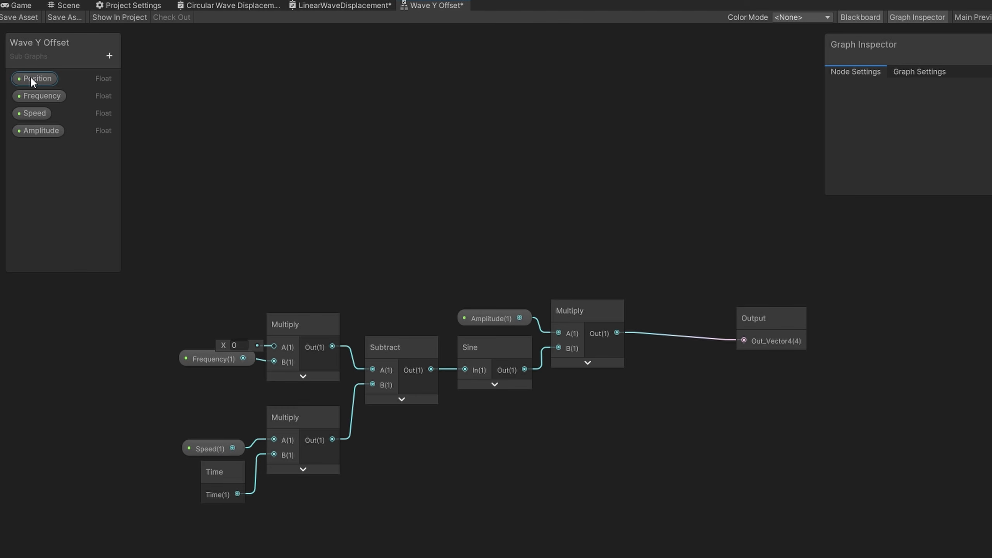
pyautogui.moveTo(31, 78); pyautogui.dragTo(276, 347)
pyautogui.click(194, 329)
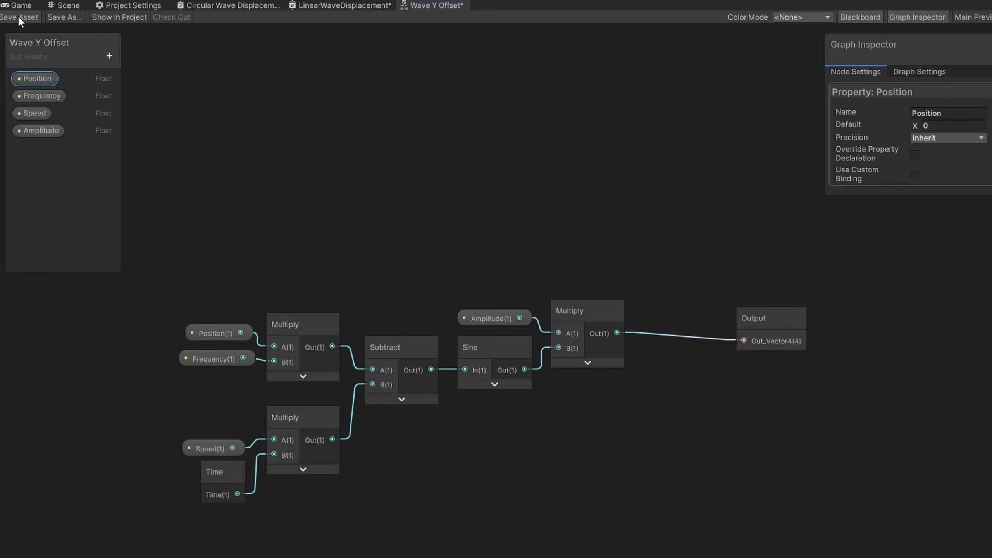
# Add a Wave Y Offset sub graph node to the LinearWaveDisplacement graph
pyautogui.click(343, 6)
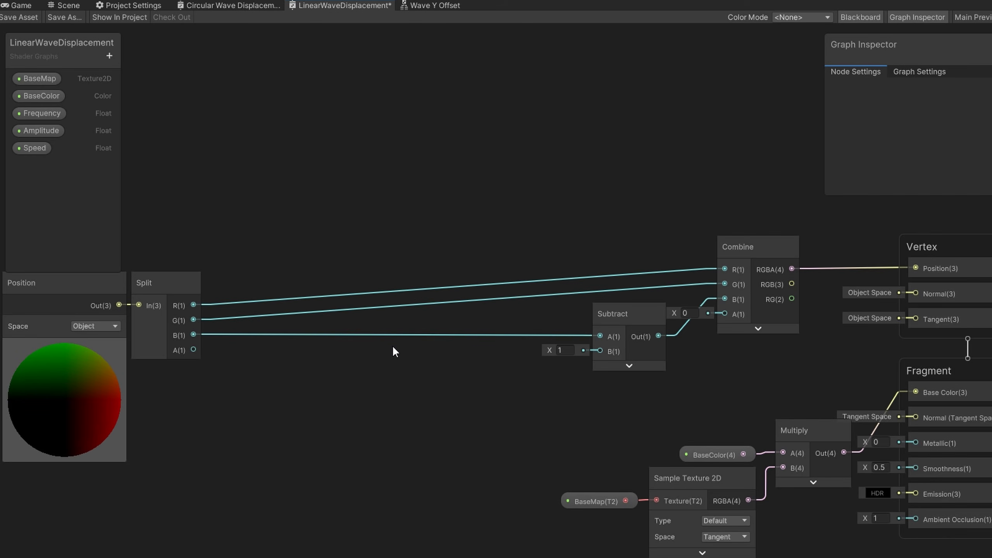
pyautogui.press('space')
pyautogui.write('wave')
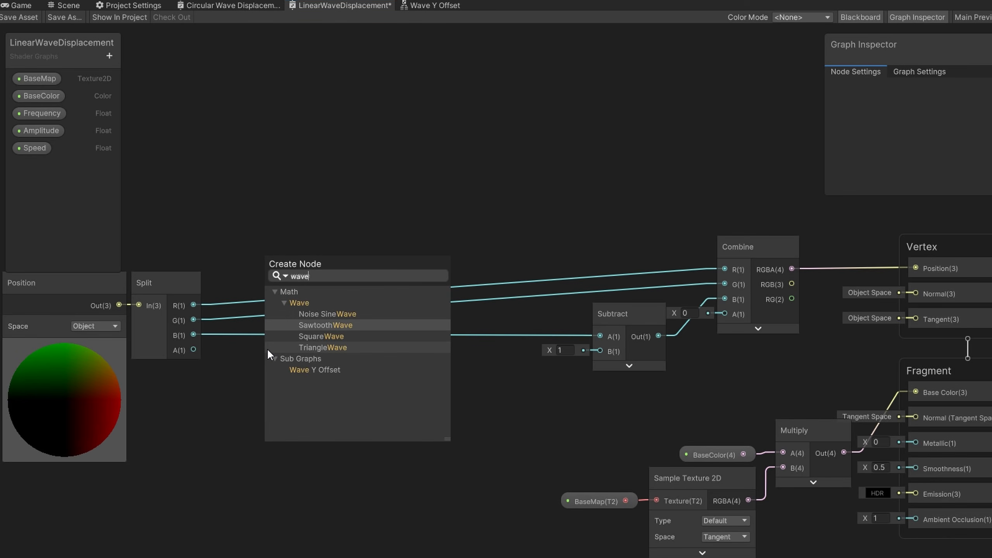
pyautogui.click(321, 371)
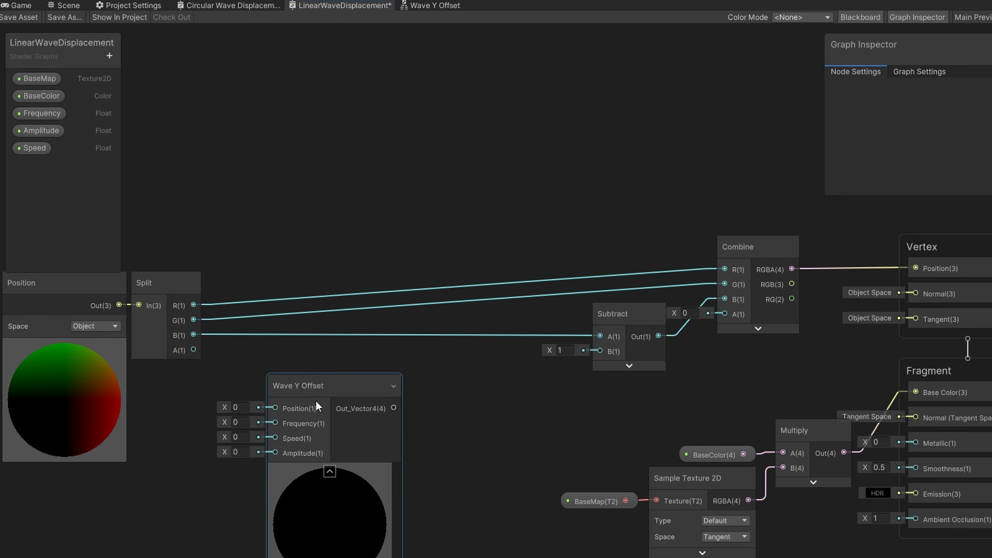
# Place the Frequency, Amplitude and Speed properties next to the Wave Y Offset node
pyautogui.moveTo(155, 399); pyautogui.dragTo(299, 376, button='middle')
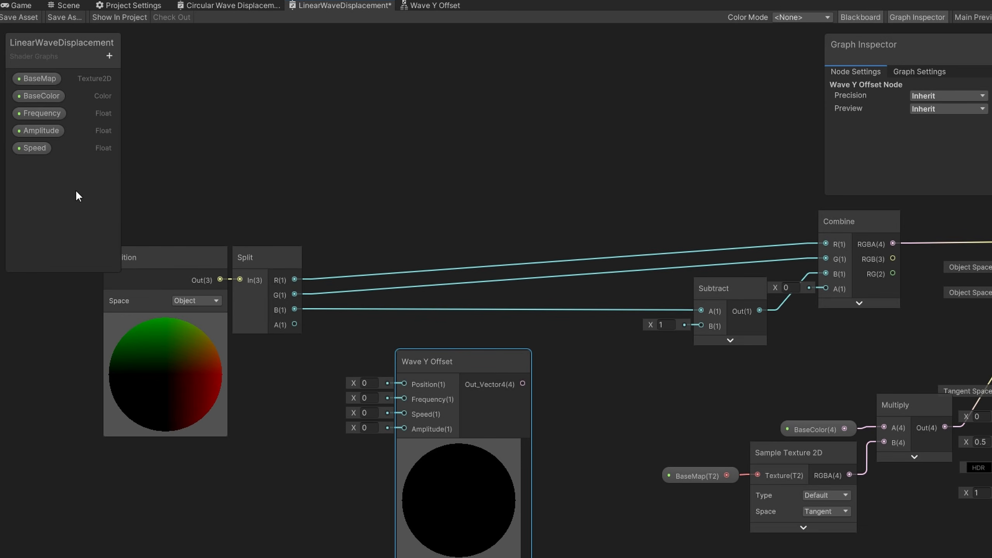
pyautogui.moveTo(37, 110); pyautogui.dragTo(250, 485)
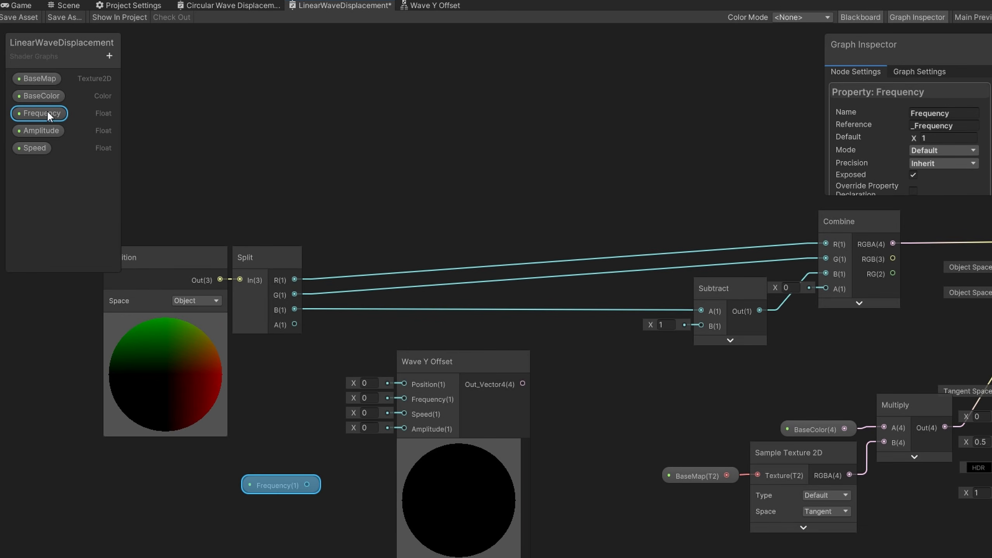
pyautogui.moveTo(41, 131); pyautogui.dragTo(254, 509)
pyautogui.moveTo(34, 147); pyautogui.dragTo(263, 530)
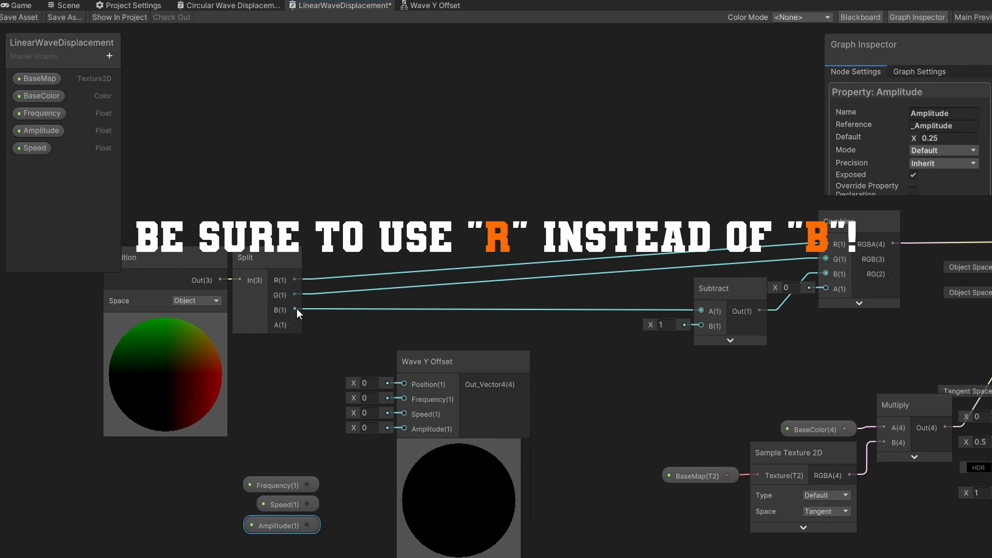
# Wire Split B and the Frequency, Speed and Amplitude properties into the Wave Y Offset node's inputs
pyautogui.moveTo(295, 309); pyautogui.dragTo(404, 384)
pyautogui.moveTo(307, 485); pyautogui.dragTo(404, 399)
pyautogui.moveTo(307, 504); pyautogui.dragTo(404, 413)
pyautogui.moveTo(307, 525); pyautogui.dragTo(273, 399)
pyautogui.click(287, 486)
pyautogui.click(295, 441)
pyautogui.click(459, 450)
pyautogui.moveTo(465, 362); pyautogui.dragTo(450, 330)
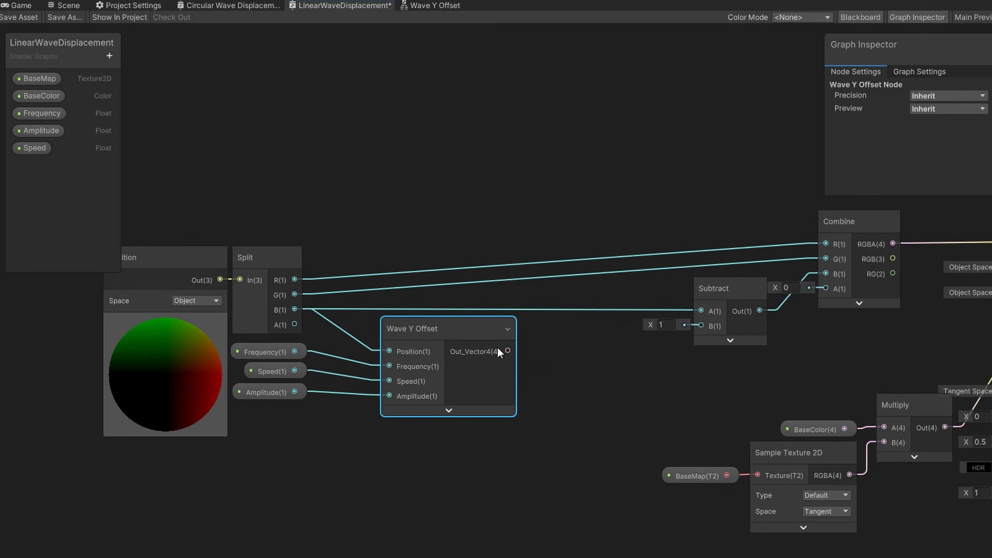
# Connect the Wave Y Offset output into the Subtract node's B input
pyautogui.moveTo(508, 351); pyautogui.dragTo(701, 325)
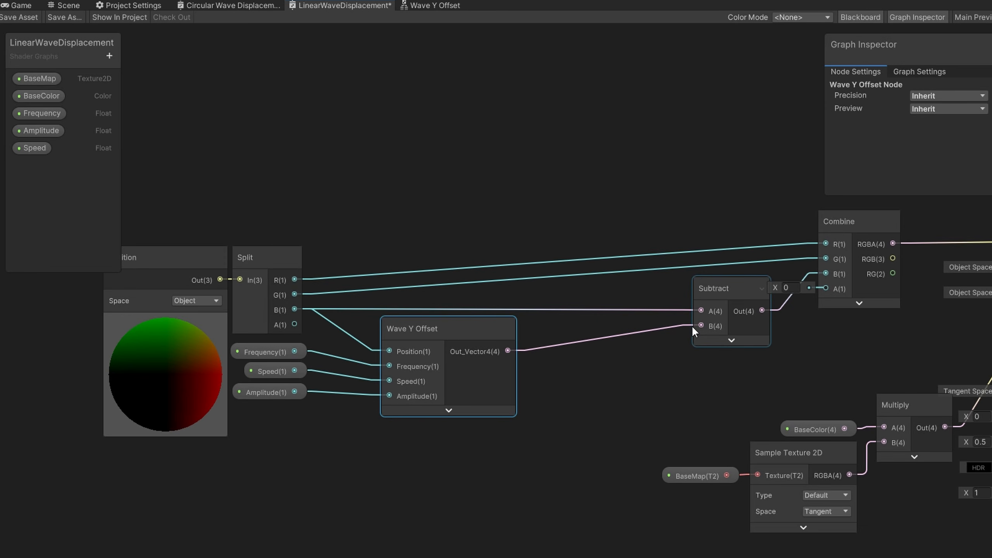
pyautogui.click(14, 19)
pyautogui.click(392, 71)
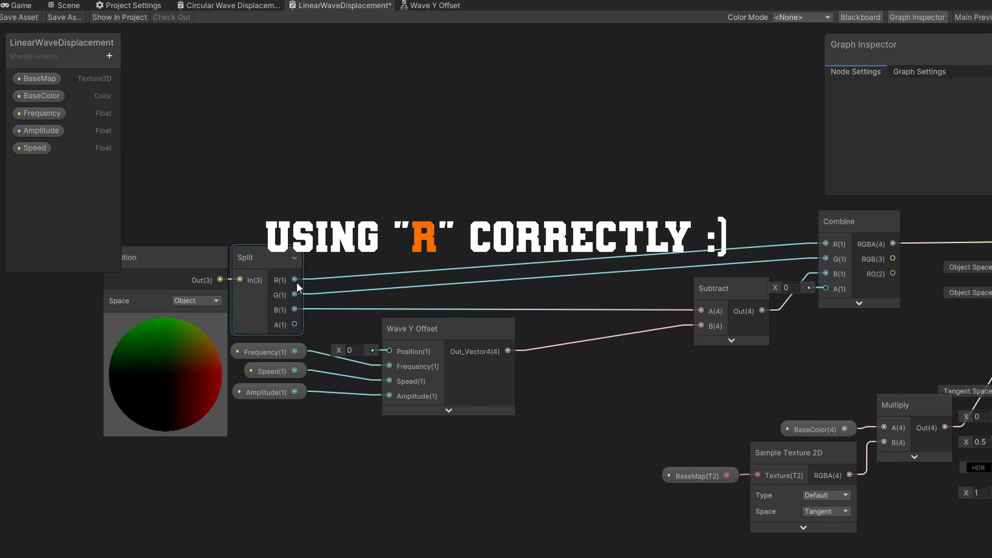
# Wire Split R into the Wave Y Offset Position input instead and save the graph
pyautogui.moveTo(294, 279); pyautogui.dragTo(389, 351)
pyautogui.click(8, 18)
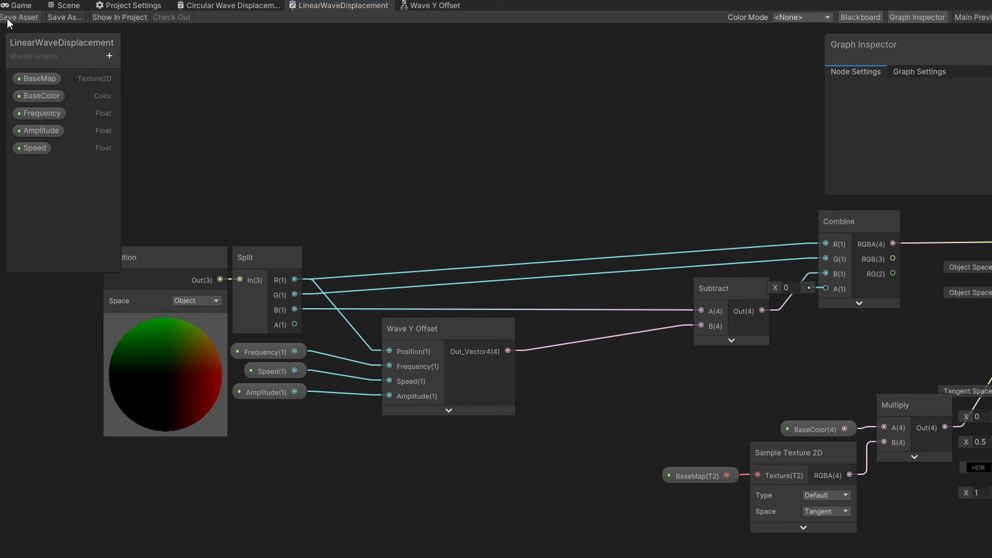
pyautogui.click(64, 5)
# Duplicate the Wave Y Offset node and remove the duplicate's Position connection
pyautogui.moveTo(560, 313); pyautogui.dragTo(573, 293, button='right')
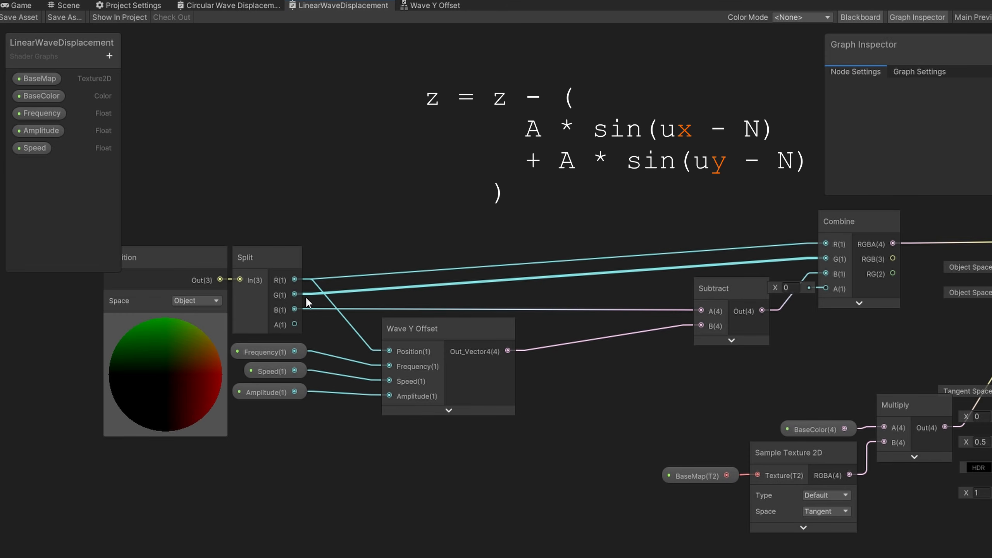
pyautogui.click(429, 375)
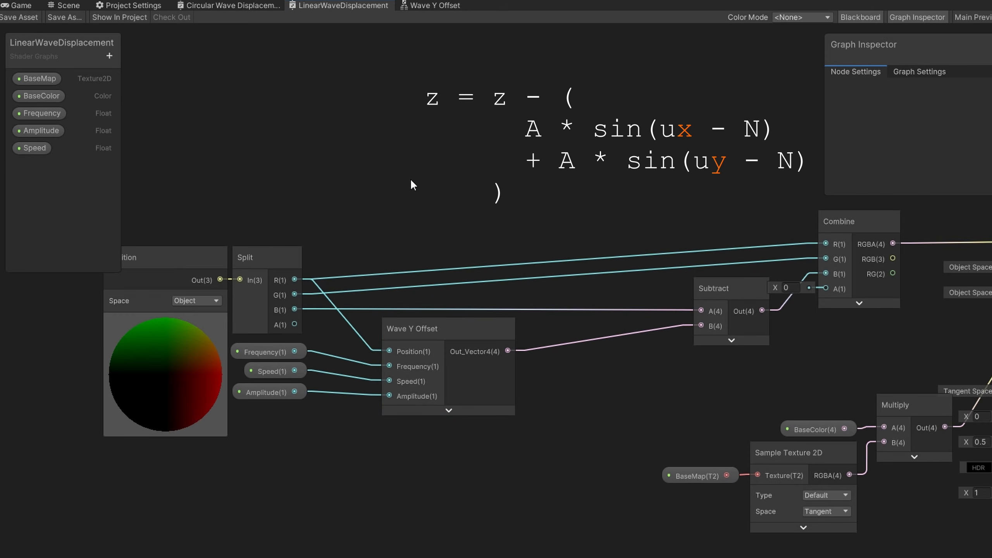
pyautogui.hotkey('ctrl', 'd')
pyautogui.moveTo(478, 211); pyautogui.dragTo(481, 200)
pyautogui.click(335, 236)
pyautogui.press('Delete')
# Wire Split G into the duplicated Wave Y Offset node's Position input
pyautogui.click(294, 296)
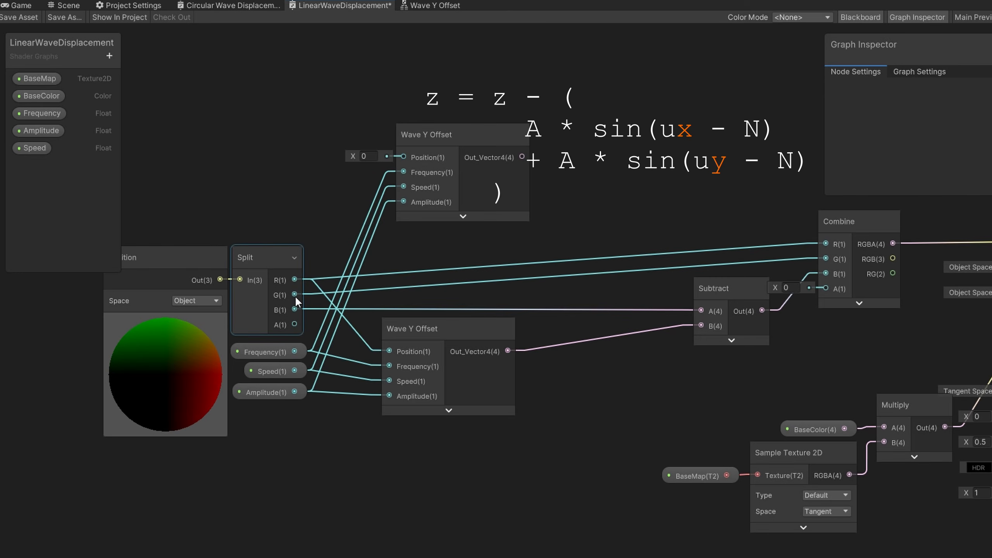
pyautogui.moveTo(295, 294); pyautogui.dragTo(402, 157)
pyautogui.click(465, 188)
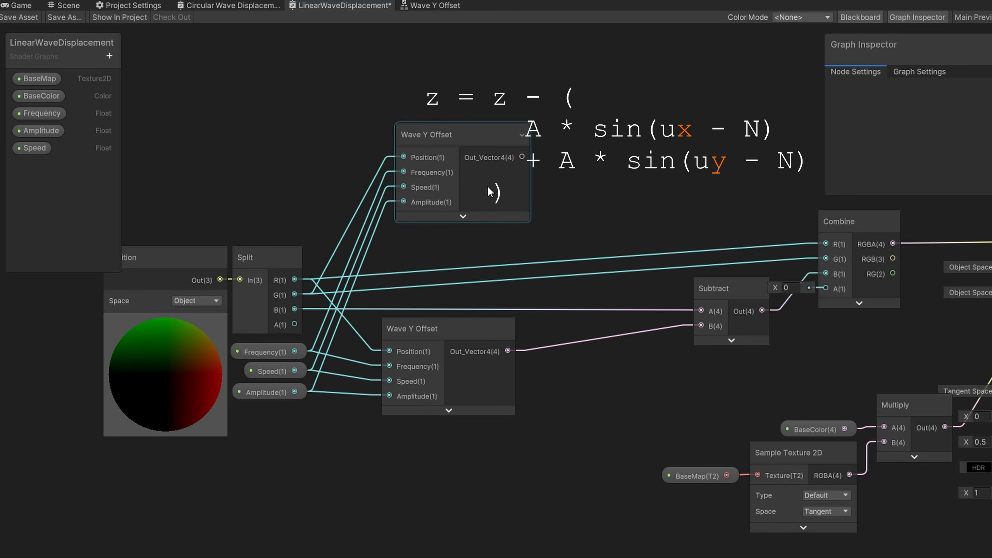
# Create a Subtract node with the second Wave Y Offset output in B and Split B in A
pyautogui.moveTo(485, 177); pyautogui.dragTo(679, 379)
pyautogui.write('subtr')
pyautogui.press('Up')
pyautogui.press('Return')
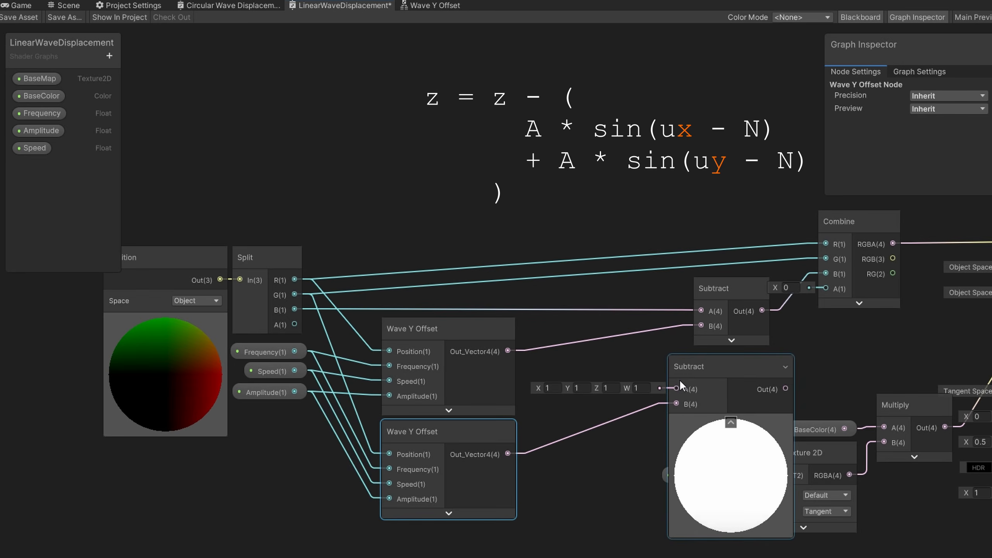
pyautogui.moveTo(295, 310); pyautogui.dragTo(655, 362)
# Create an Add node fed by the first Subtract node's output into A
pyautogui.moveTo(720, 288); pyautogui.dragTo(647, 288)
pyautogui.moveTo(730, 308); pyautogui.dragTo(729, 309)
pyautogui.write('add')
pyautogui.press('Return')
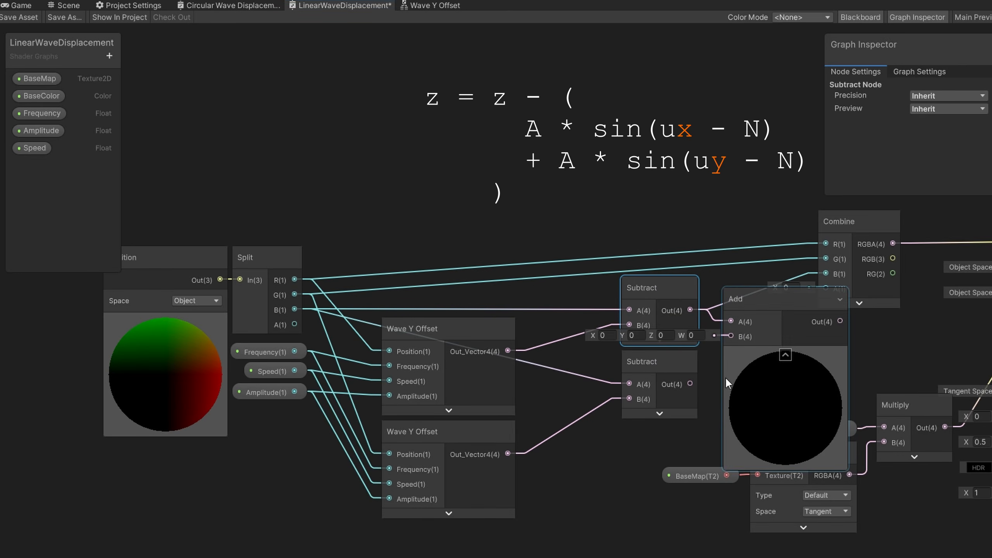
# Wire the second Subtract into the Add node's B and the Add output into Combine's B input
pyautogui.moveTo(690, 383); pyautogui.dragTo(731, 336)
pyautogui.click(786, 355)
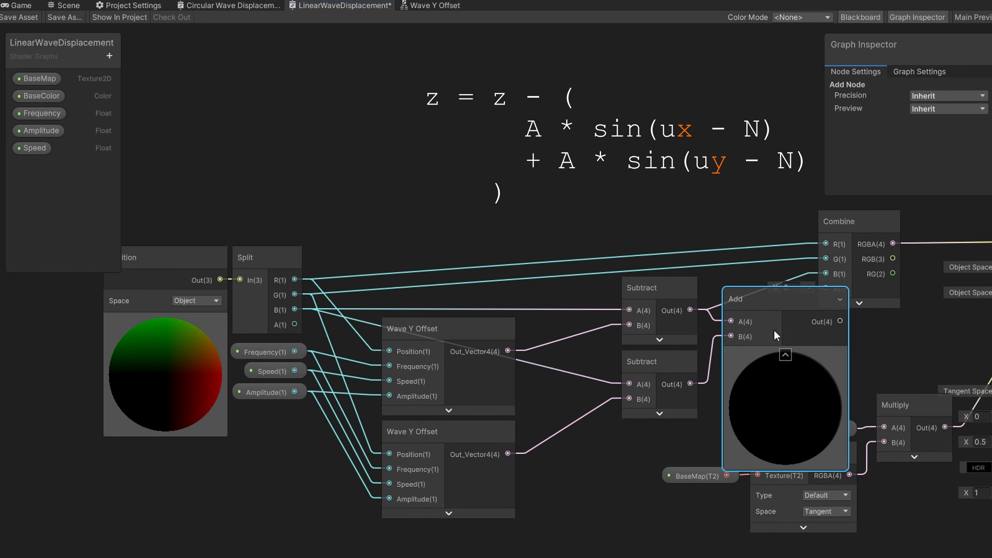
pyautogui.moveTo(761, 294); pyautogui.dragTo(826, 274)
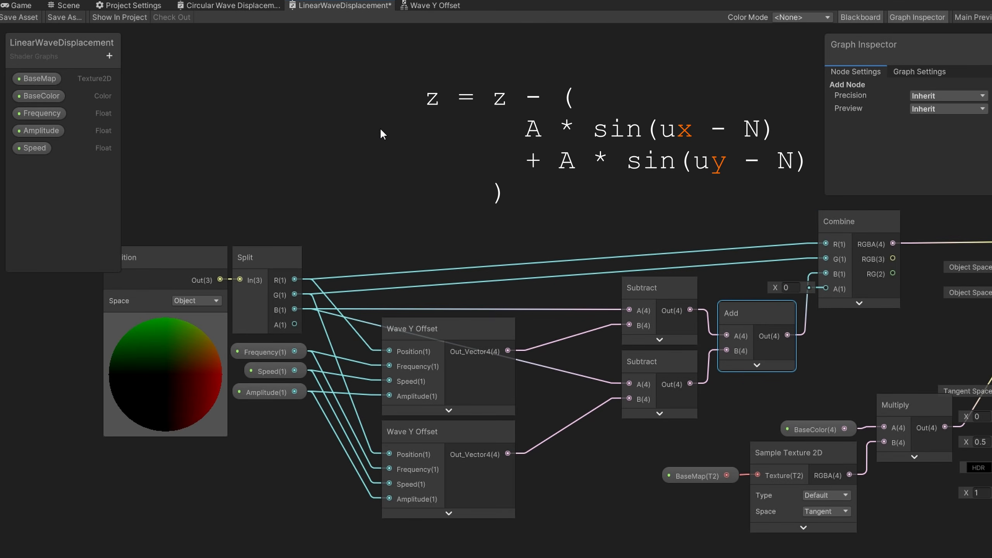
# Save the shader graph asset and inspect the combined X and Y waves on the plane in the Scene view
pyautogui.click(16, 17)
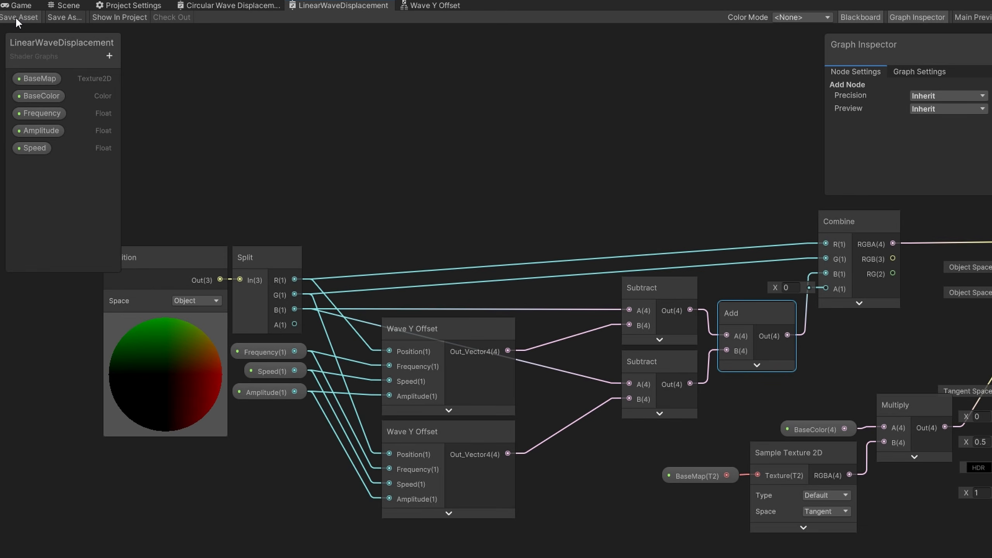
pyautogui.click(55, 6)
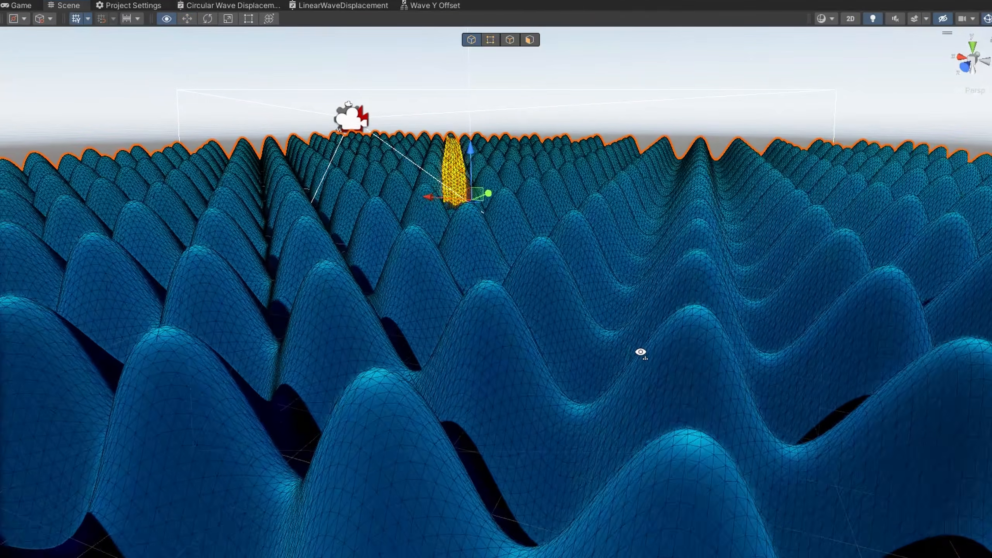
pyautogui.moveTo(641, 352); pyautogui.dragTo(574, 317, button='right')
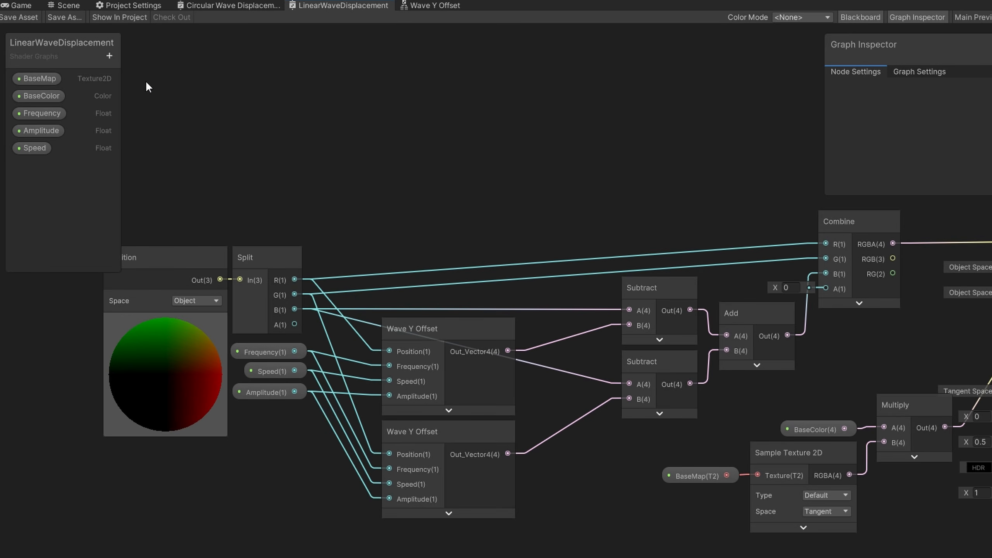
# Add a Vector2 property named Direction to the graph's blackboard
pyautogui.click(110, 56)
pyautogui.click(169, 90)
pyautogui.write('Direction')
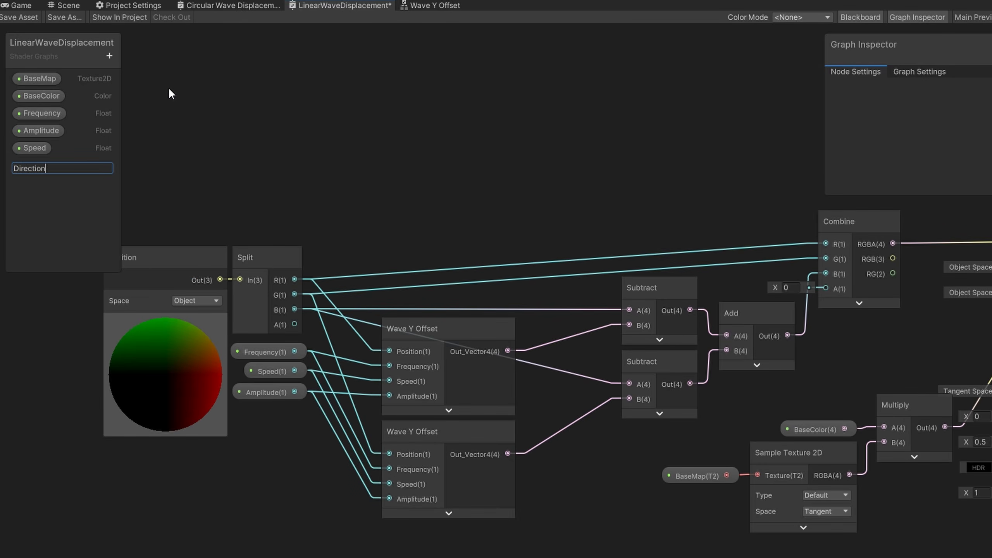
pyautogui.press('Return')
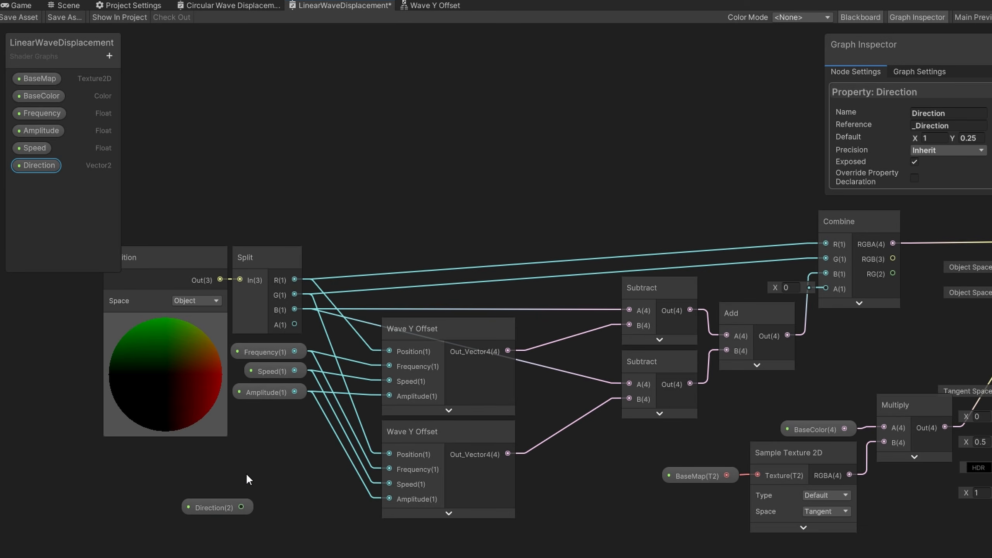
# Place the Direction property in the graph and connect it into a new Split node
pyautogui.moveTo(279, 477); pyautogui.dragTo(270, 354)
pyautogui.moveTo(269, 395); pyautogui.dragTo(280, 353)
pyautogui.write('spli')
pyautogui.press('Return')
pyautogui.moveTo(125, 187); pyautogui.dragTo(326, 186, button='middle')
pyautogui.moveTo(465, 443); pyautogui.dragTo(465, 444)
pyautogui.moveTo(457, 417); pyautogui.dragTo(360, 417)
pyautogui.click(456, 407)
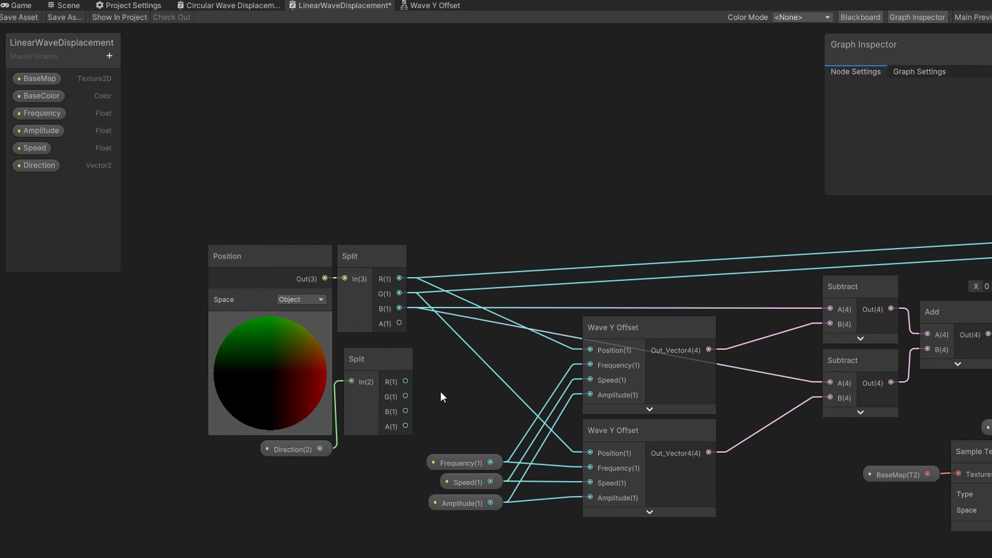
# Multiply position Split R by Direction Split R and feed the product into the first Wave Y Offset's Position
pyautogui.moveTo(406, 381); pyautogui.dragTo(431, 373)
pyautogui.write('mult')
pyautogui.press('Down')
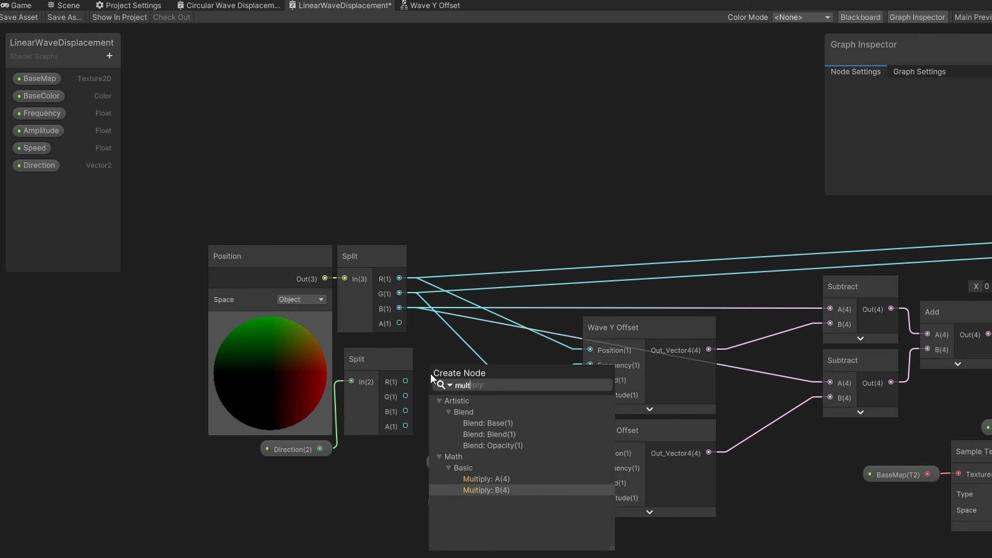
pyautogui.press('Return')
pyautogui.click(486, 408)
pyautogui.click(459, 295)
pyautogui.press('Delete')
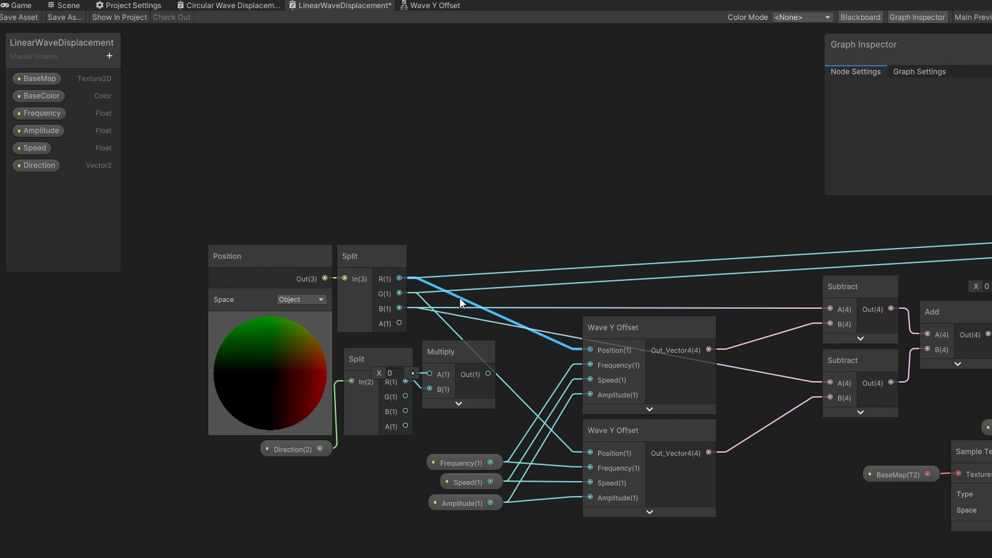
pyautogui.moveTo(399, 278); pyautogui.dragTo(484, 337)
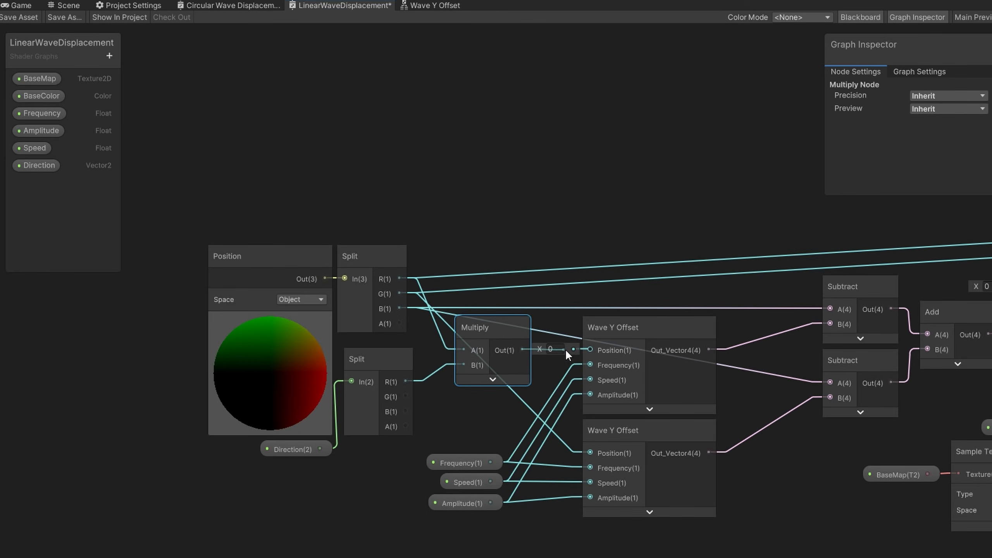
pyautogui.click(446, 323)
pyautogui.press('Delete')
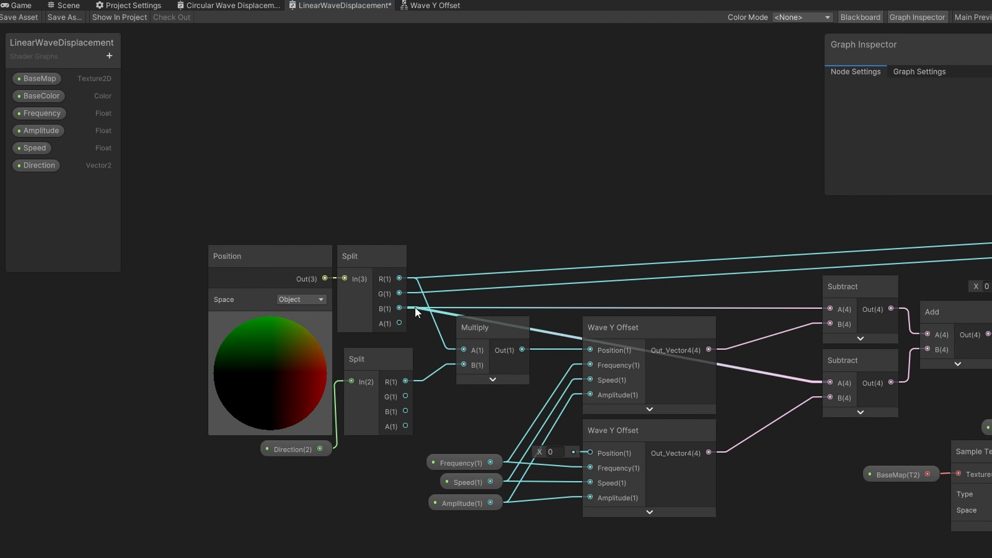
# Multiply position Split G by Direction Split G and feed the product into the second Wave Y Offset's Position
pyautogui.moveTo(399, 293); pyautogui.dragTo(447, 410)
pyautogui.write('mult')
pyautogui.press('Return')
pyautogui.click(512, 443)
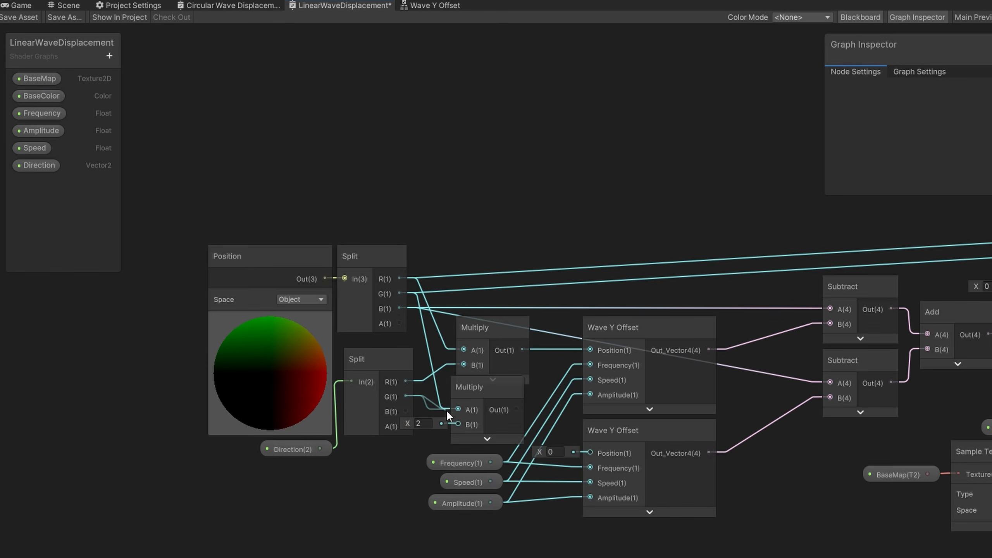
pyautogui.moveTo(597, 455); pyautogui.dragTo(595, 454)
pyautogui.moveTo(498, 397); pyautogui.dragTo(502, 415)
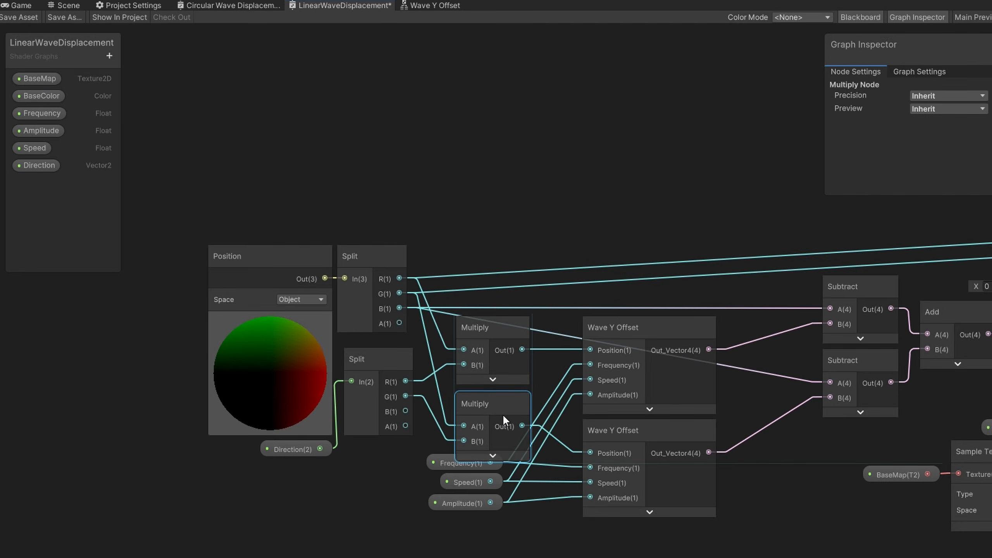
pyautogui.moveTo(510, 556)
pyautogui.mouseDown()
pyautogui.moveTo(425, 487)
pyautogui.moveTo(424, 464)
pyautogui.moveTo(464, 478)
pyautogui.mouseUp()
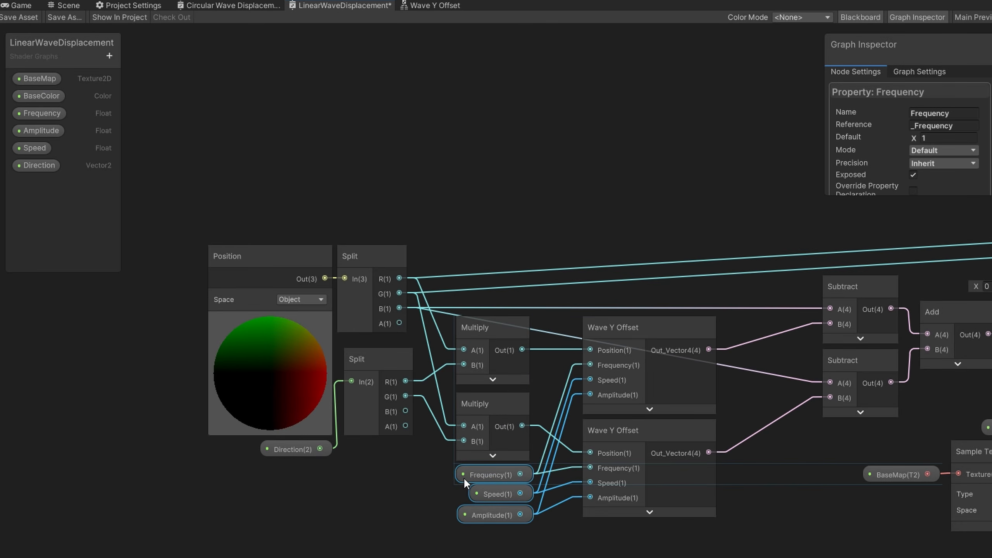
pyautogui.click(426, 515)
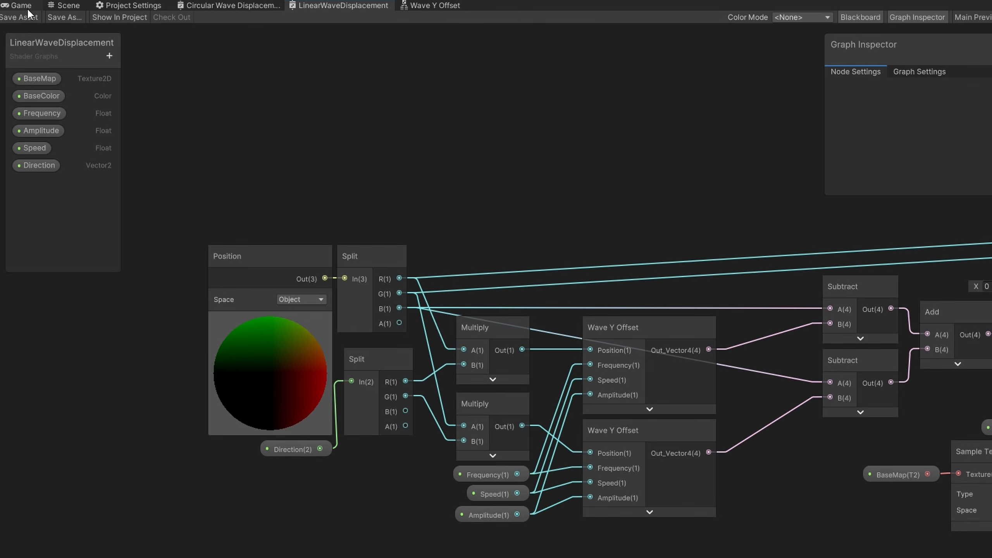
# In the water material, set the Direction Y component to 0.04 and the Speed to 1
pyautogui.click(55, 7)
pyautogui.click(859, 149)
pyautogui.write('0.25')
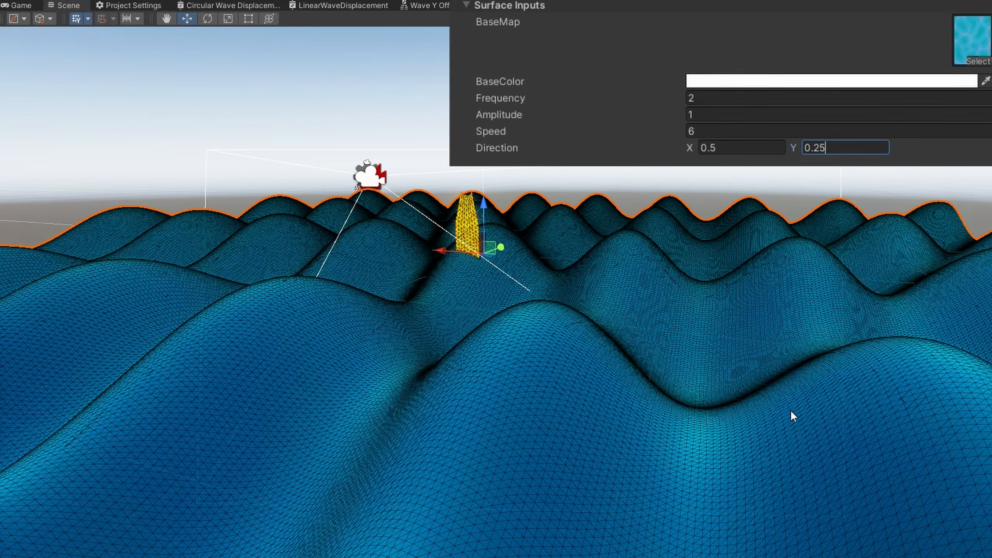
pyautogui.keyDown('alt'); pyautogui.moveTo(793, 415); pyautogui.dragTo(472, 448); pyautogui.keyUp('alt')
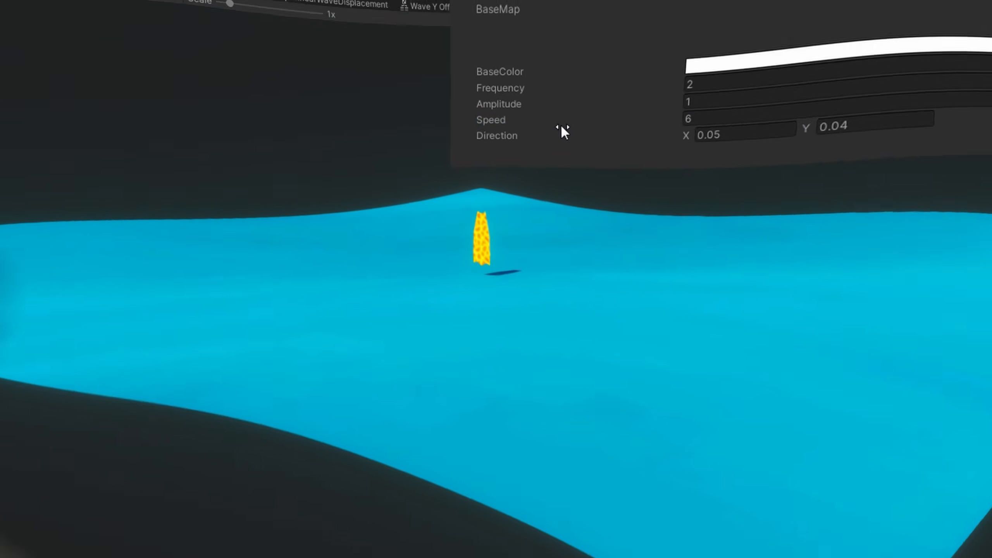
pyautogui.moveTo(561, 124); pyautogui.dragTo(526, 120)
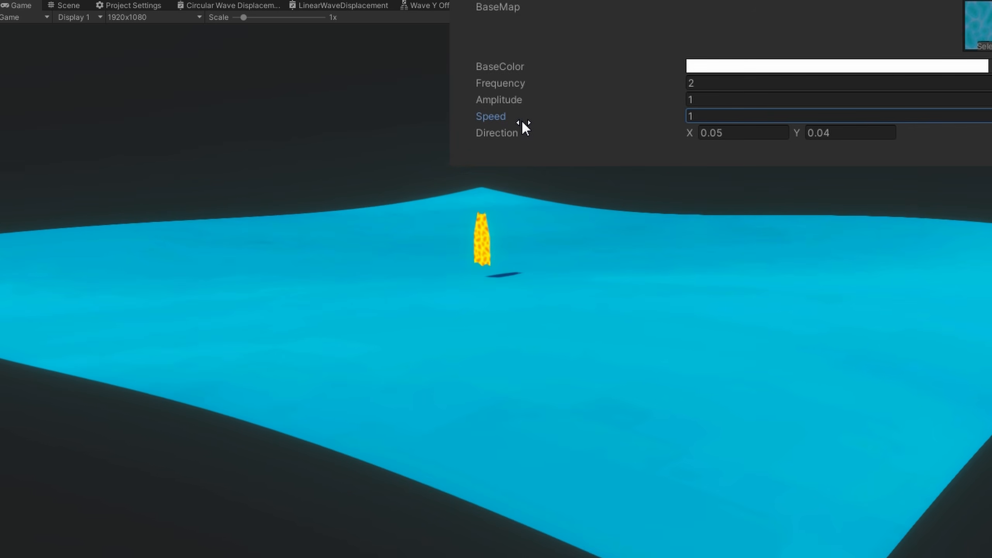